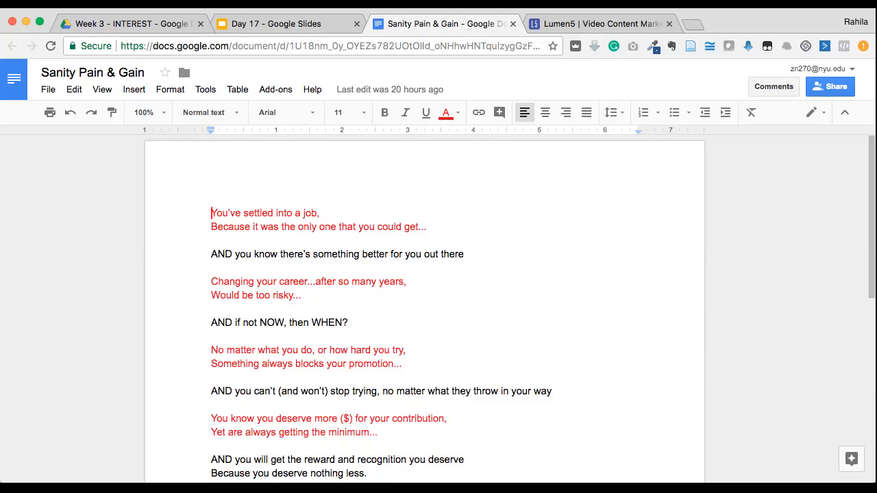
Read through the Sanity Pain & Gain script, from the opening pain line to the closing hashtag
scroll(425, 308, "down", 1)
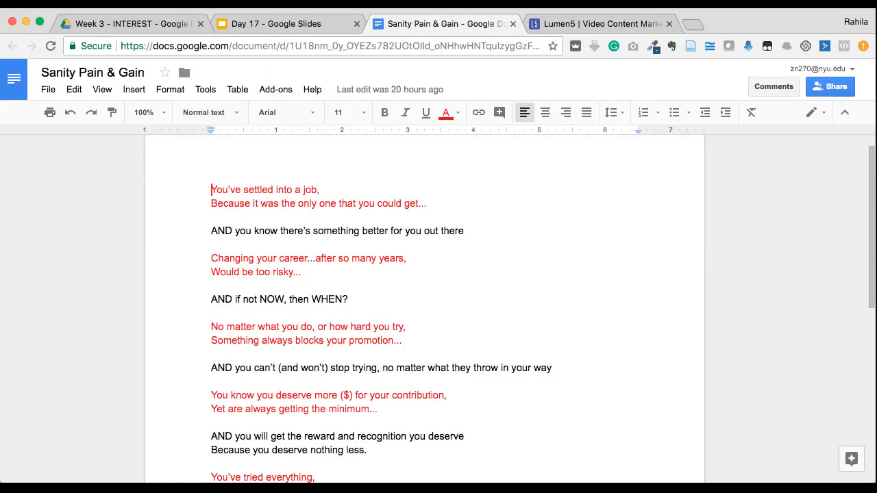
left_click(212, 230)
left_click_drag(211, 231, 470, 231)
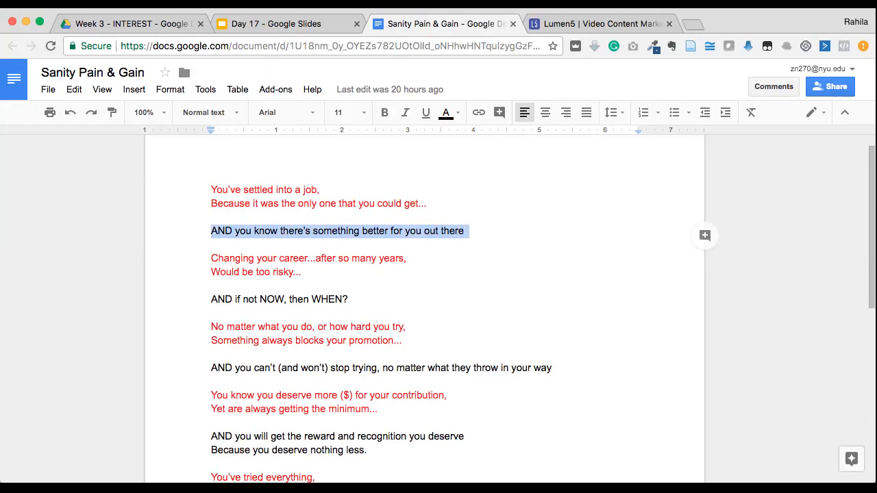
scroll(439, 308, "down", 1)
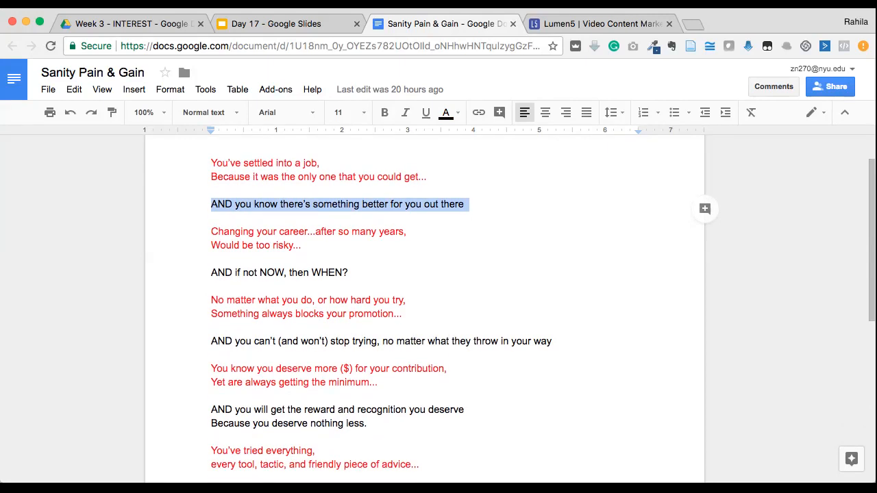
left_click(212, 231)
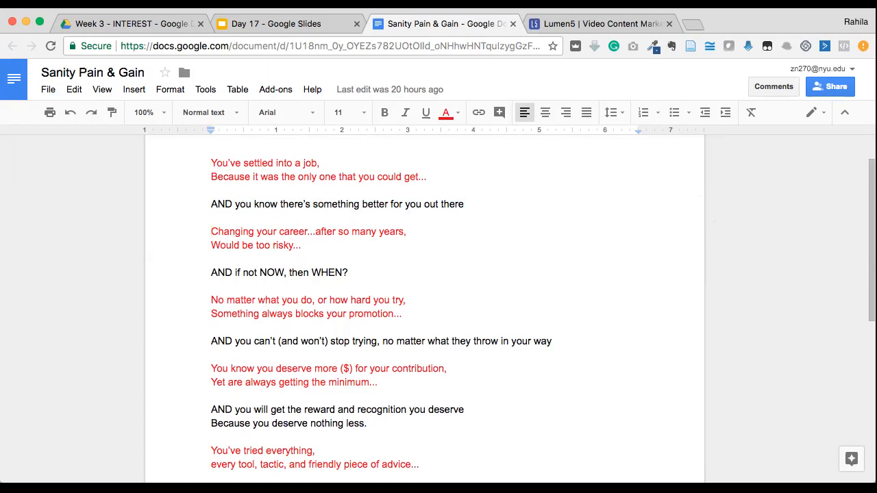
left_click(212, 300)
left_click(212, 341)
scroll(425, 309, "down", 5)
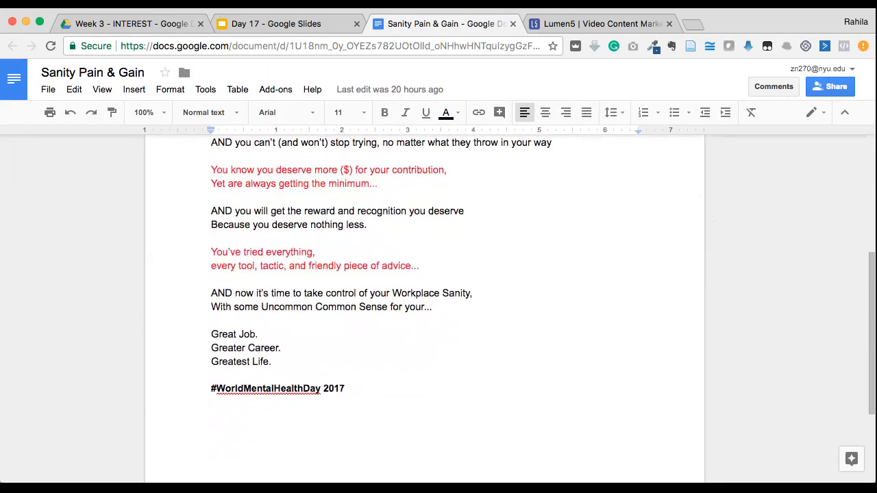
scroll(425, 308, "up", 5)
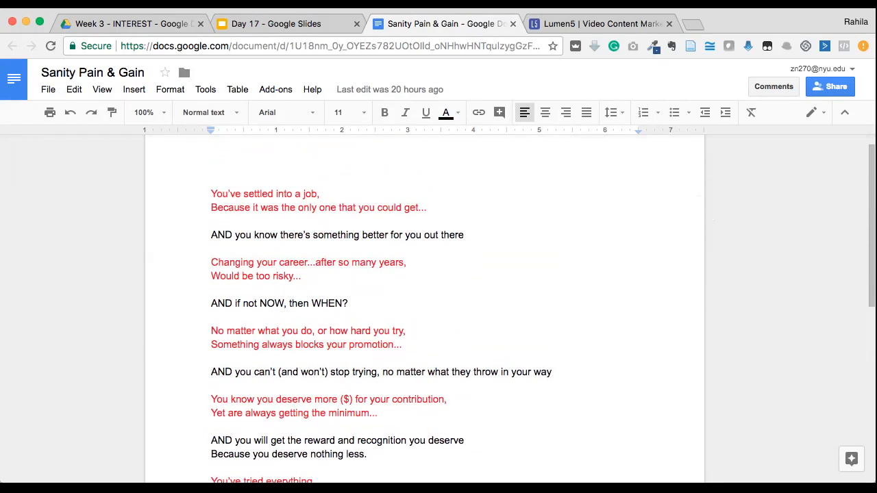
Copy the entire script and switch to Lumen5, opening its dashboard
key("ctrl+a")
scroll(425, 308, "down", 3)
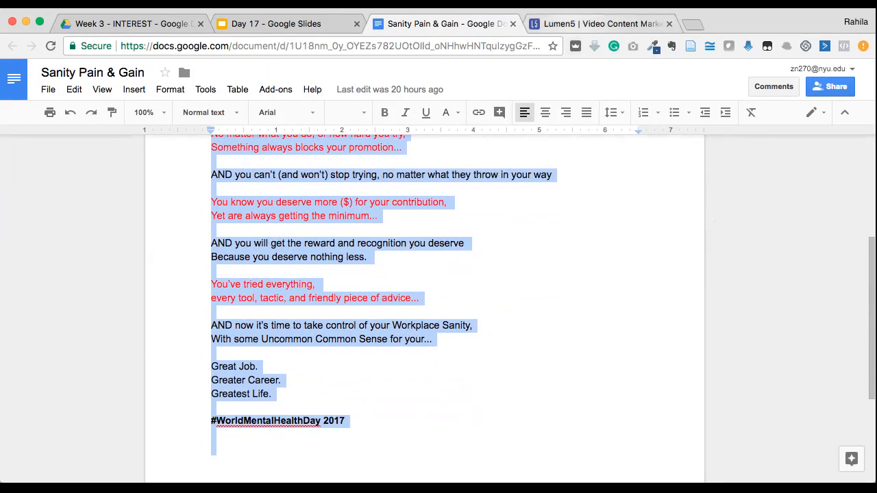
left_click(597, 23)
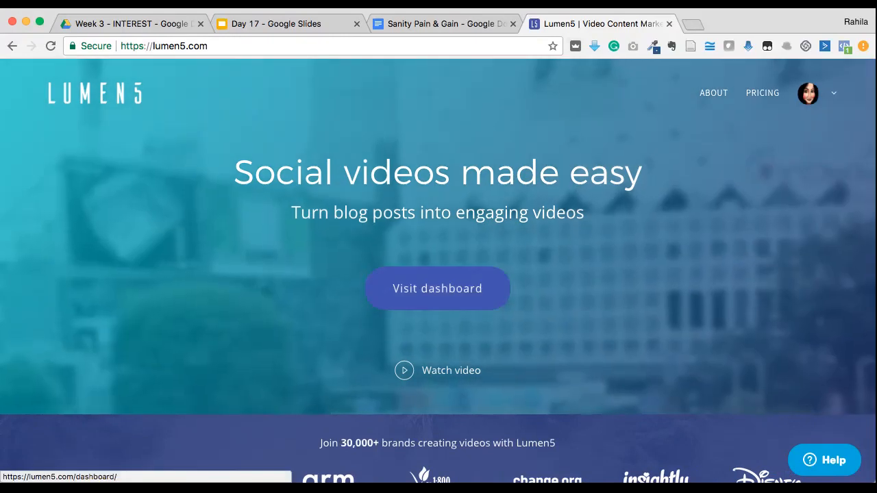
left_click(437, 288)
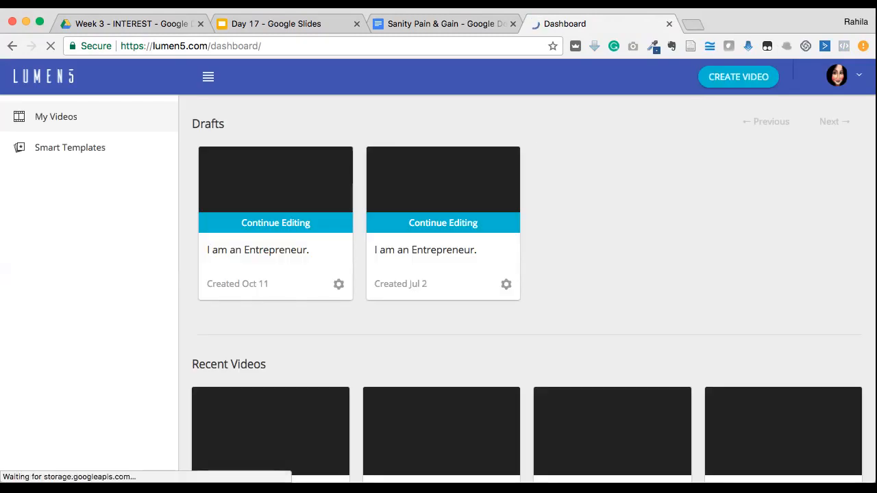
Look over the existing videos and start a new video from copied and pasted content
scroll(528, 288, "down", 1)
scroll(528, 288, "down", 1)
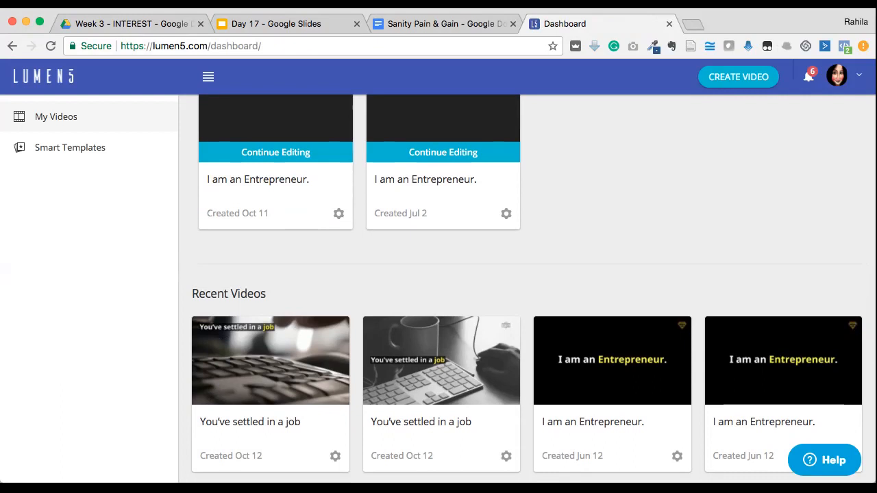
scroll(527, 288, "down", 4)
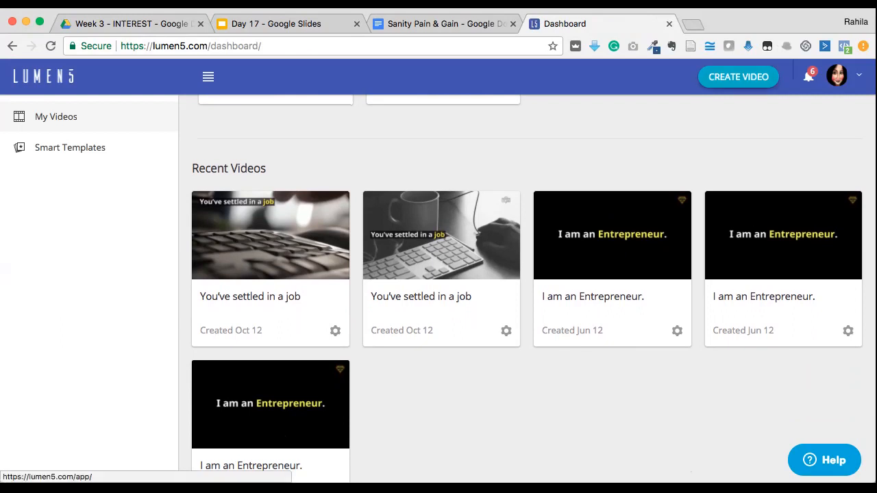
left_click(739, 77)
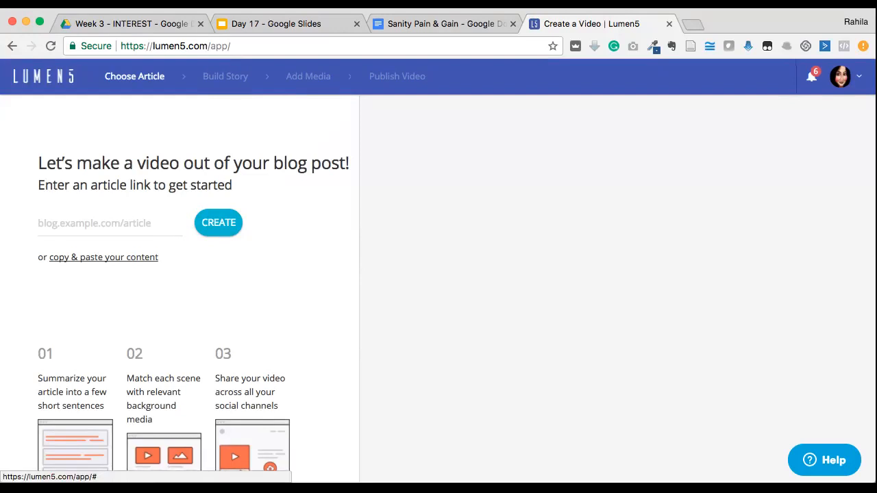
left_click(103, 257)
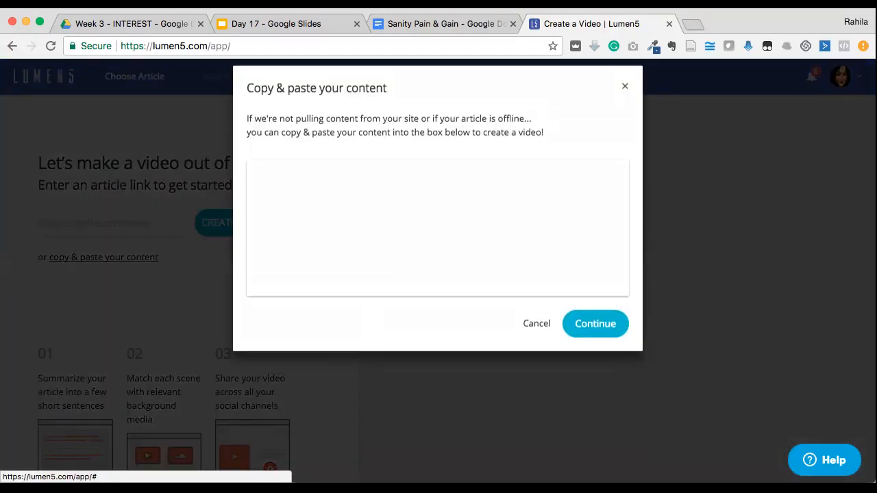
Paste the copied Sanity Pain & Gain script into the new video's content box
left_click(437, 242)
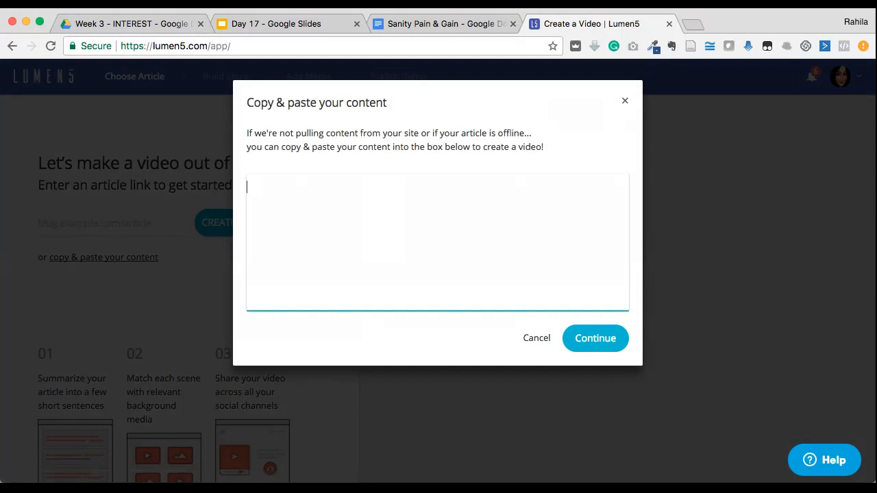
left_click(446, 24)
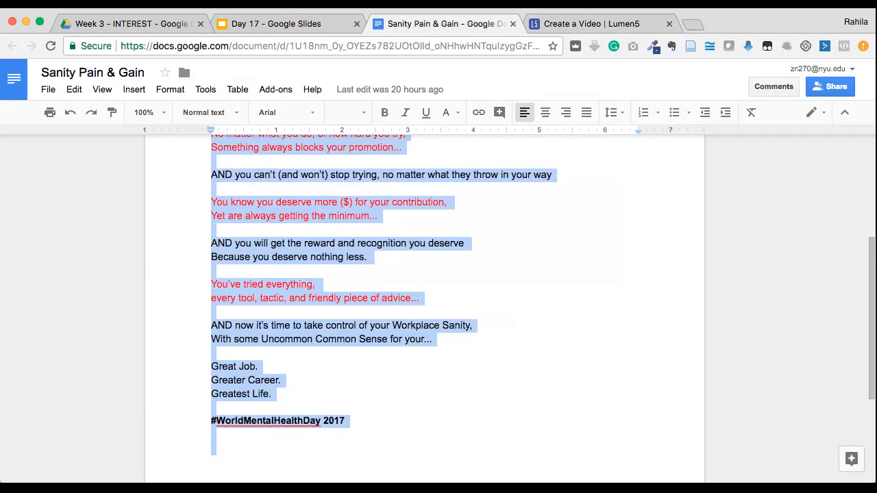
left_click(569, 24)
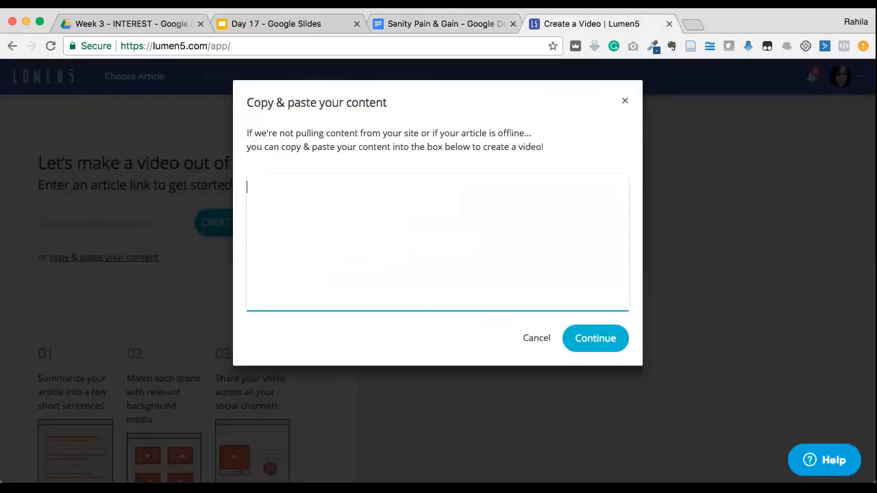
key("super+v")
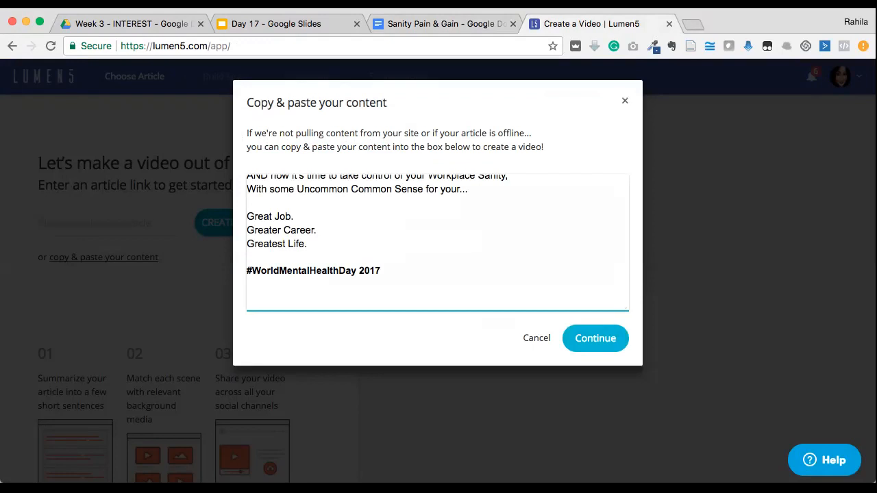
Delete the "#WorldMentalHealthDay 2017" line from the pasted script and proceed to building the story
left_click_drag(384, 271, 247, 271)
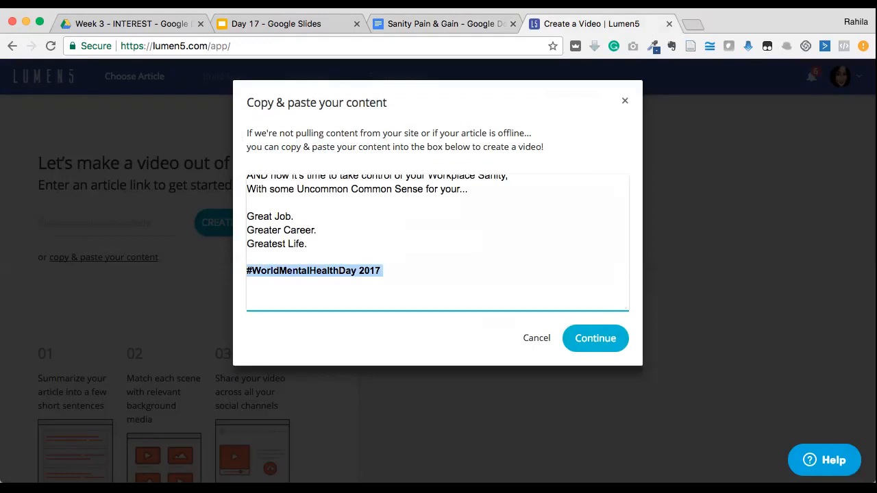
key("BackSpace")
key("BackSpace")
scroll(437, 240, "up", 6)
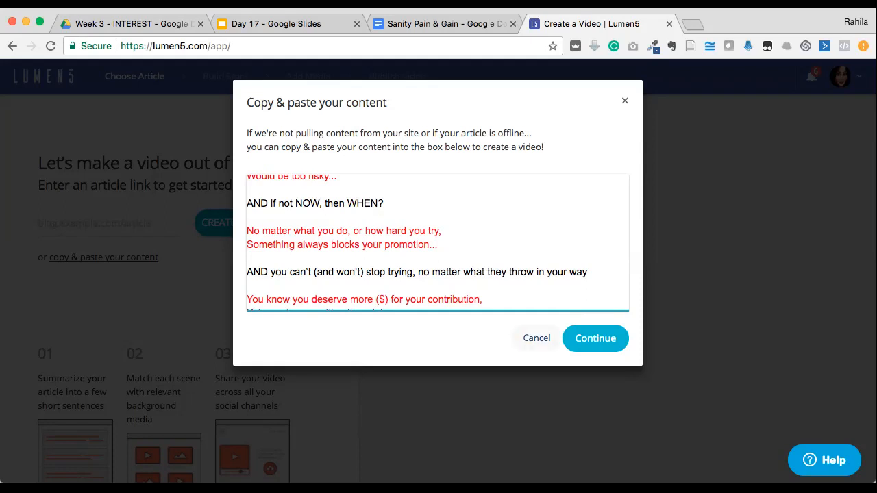
left_click(596, 339)
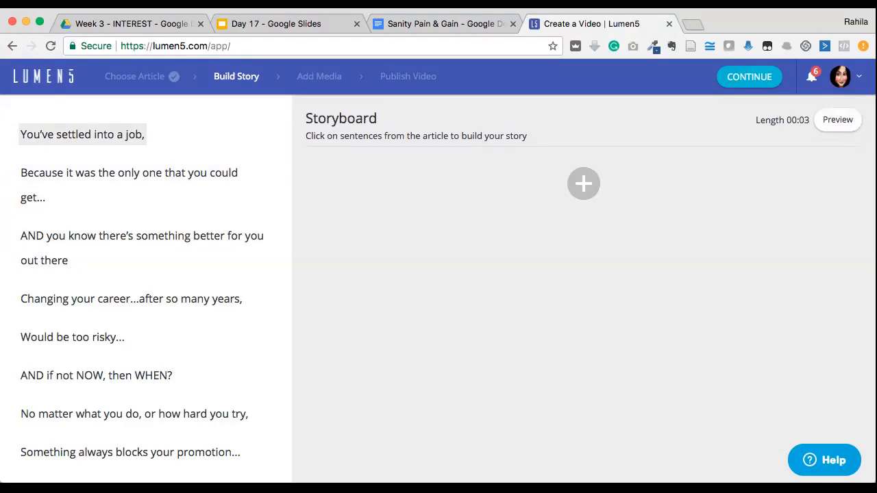
Add the first five script sentences to the storyboard, from "You've settled into a job," through "Would be too risky..."
left_click(83, 135)
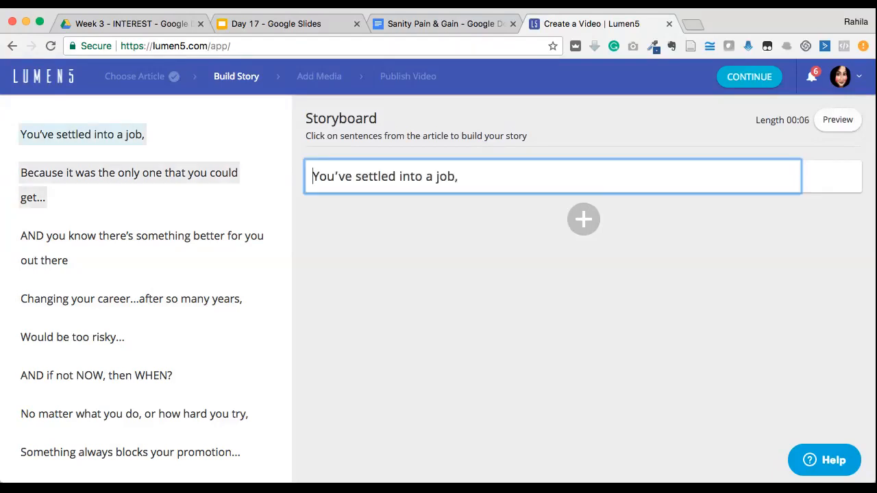
left_click(129, 173)
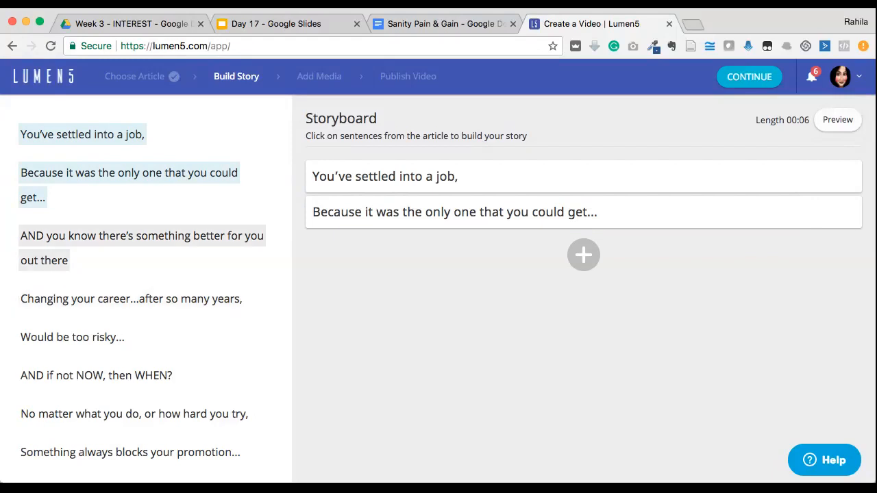
left_click(142, 236)
left_click(131, 299)
left_click(72, 337)
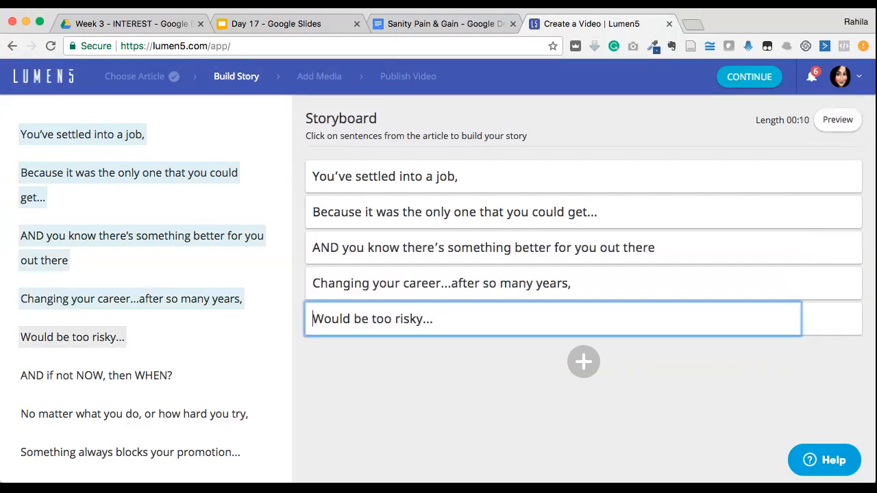
Add the sentences from "AND if not NOW, then WHEN?" through "AND you can't (and won't) stop trying..." to the storyboard
scroll(142, 284, "down", 2)
left_click(96, 321)
left_click(134, 360)
scroll(142, 285, "down", 1)
left_click(131, 365)
left_click(142, 415)
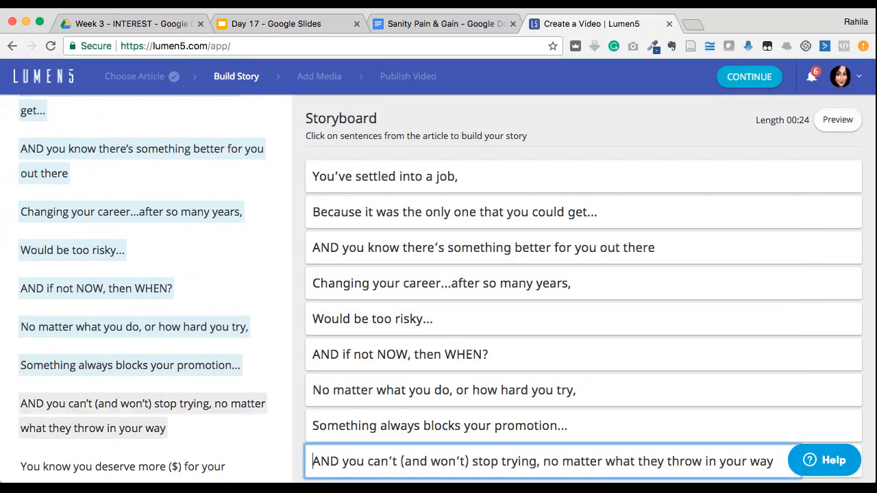
Add the sentences from "You know you deserve more ($) for your contribution," through "You've tried everything," to the storyboard
scroll(141, 411, "down", 2)
left_click(123, 405)
scroll(142, 343, "down", 2)
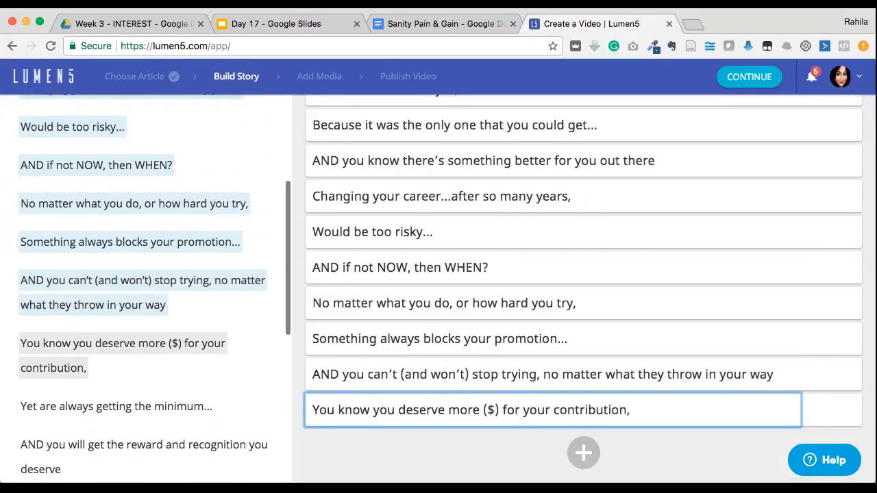
left_click(116, 409)
left_click(144, 443)
scroll(142, 342, "down", 2)
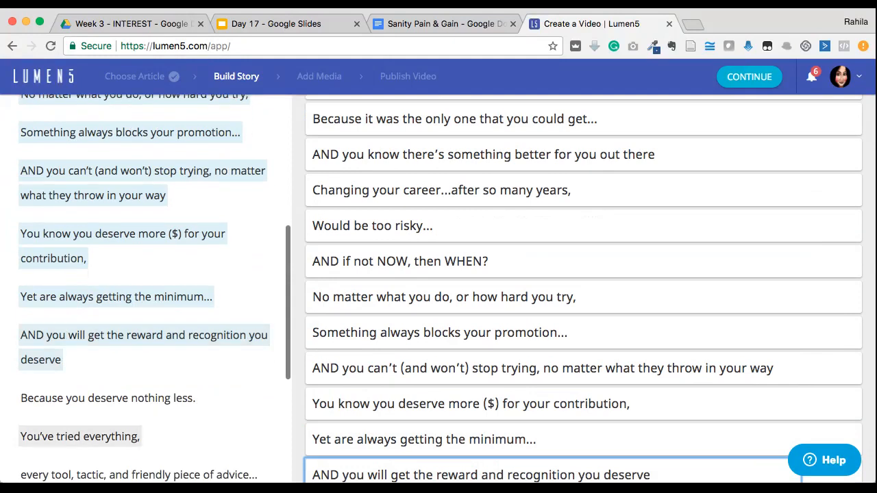
left_click(108, 398)
left_click(80, 436)
Add the sentences from "every tool, tactic, and friendly piece of advice..." through "With some Uncommon Common Sense for your..." to the storyboard
scroll(142, 343, "down", 2)
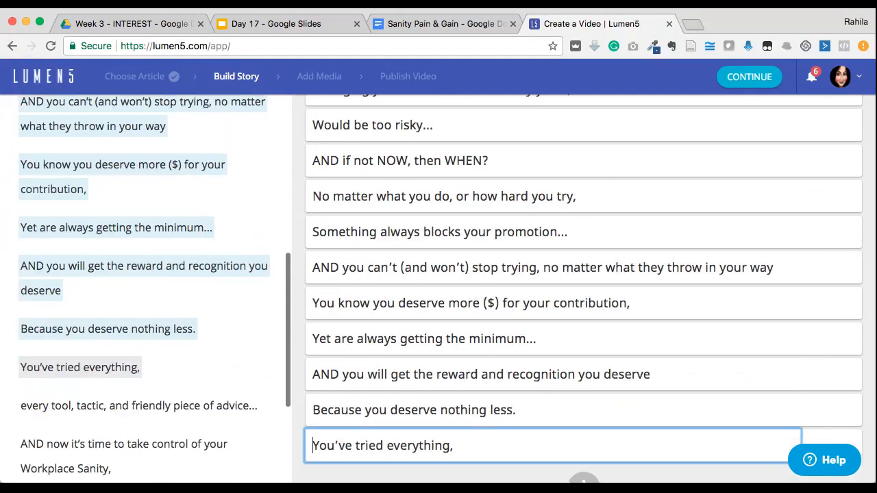
left_click(139, 406)
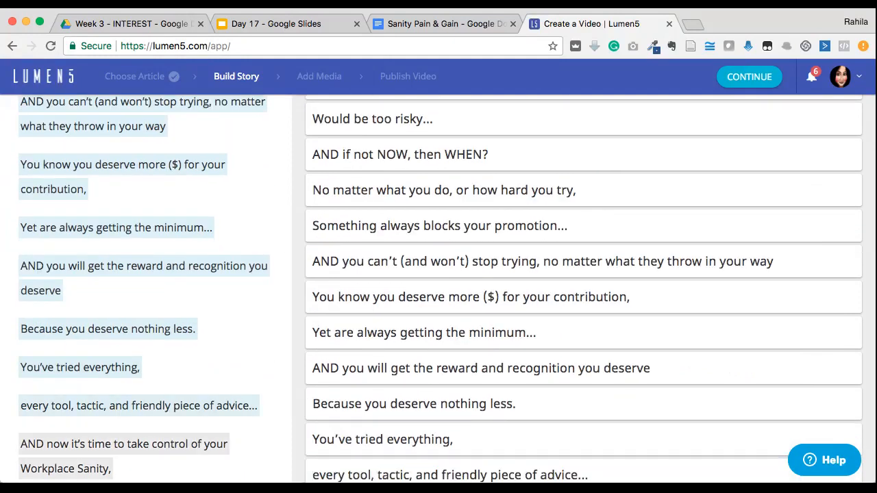
left_click(123, 445)
scroll(124, 411, "down", 3)
left_click(82, 368)
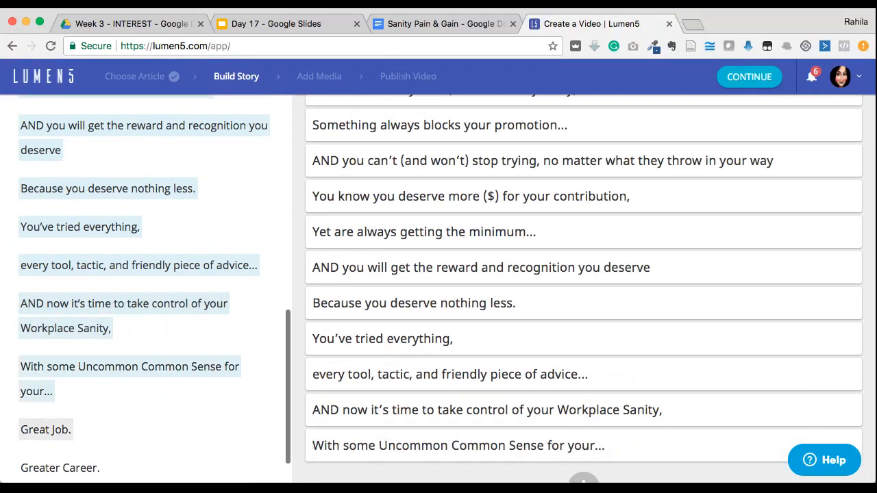
Add the closing sentences "Great Job.", "Greater Career." and "Greatest Life." to the storyboard
left_click(46, 429)
scroll(48, 428, "down", 1)
left_click(59, 426)
left_click(54, 464)
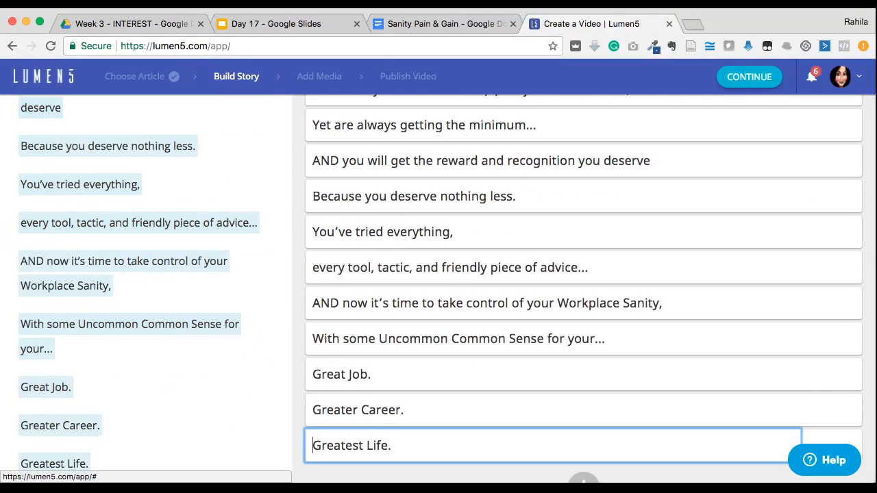
Proceed to the Add Media stage and review the first generated scenes
left_click(749, 76)
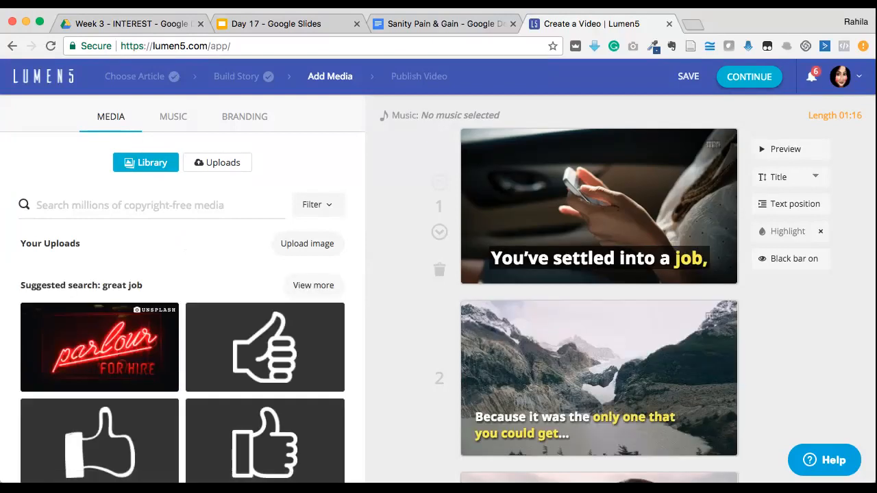
scroll(599, 288, "down", 5)
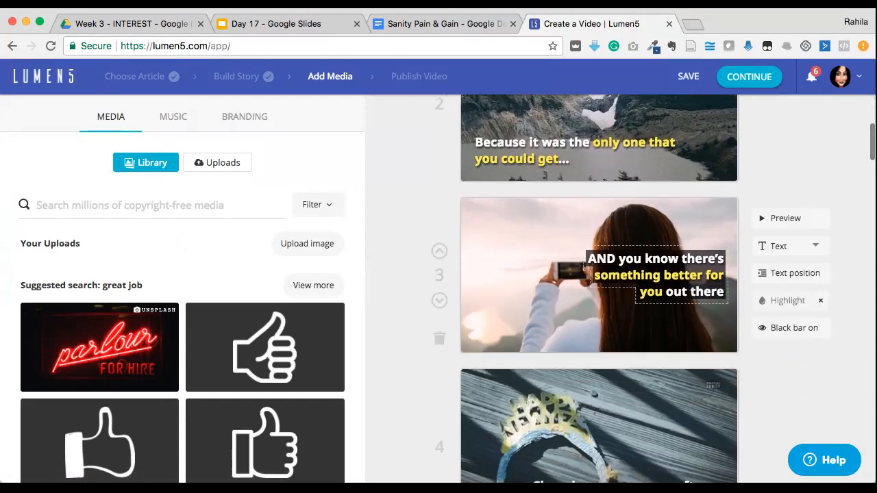
scroll(599, 288, "up", 3)
scroll(599, 288, "up", 3)
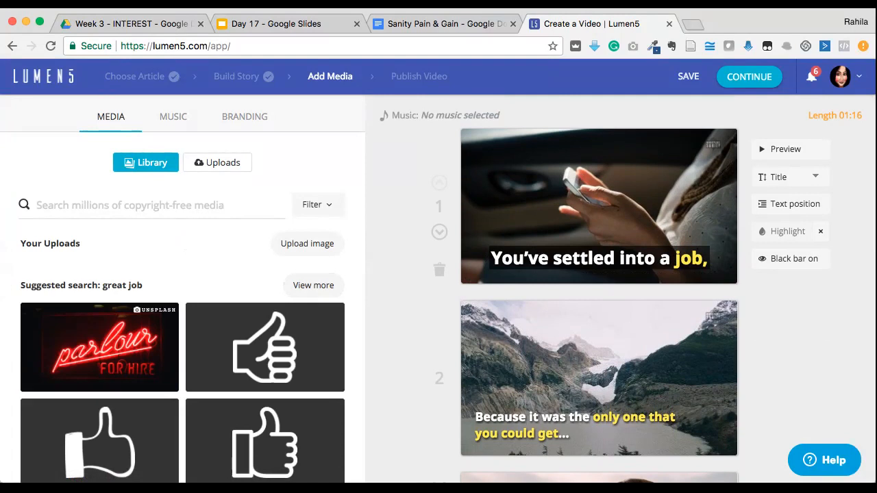
View the recommended topics and searches offered for the copyright-free media library
left_click(158, 206)
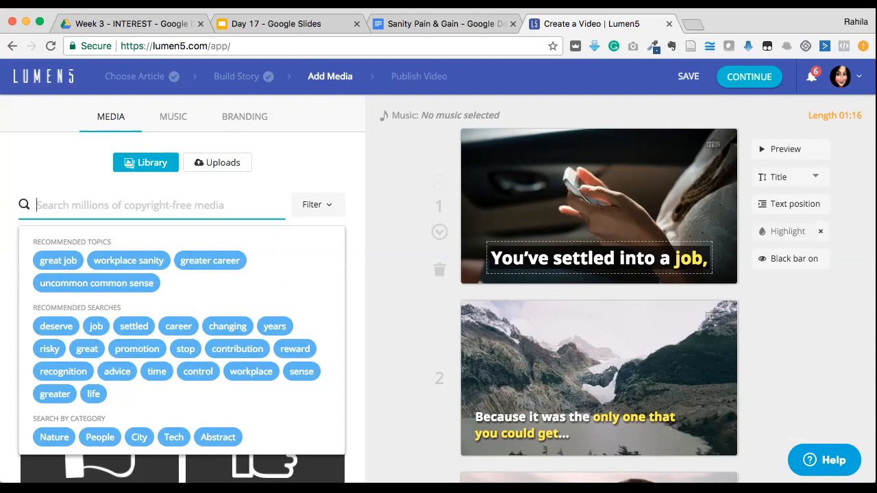
left_click(158, 206)
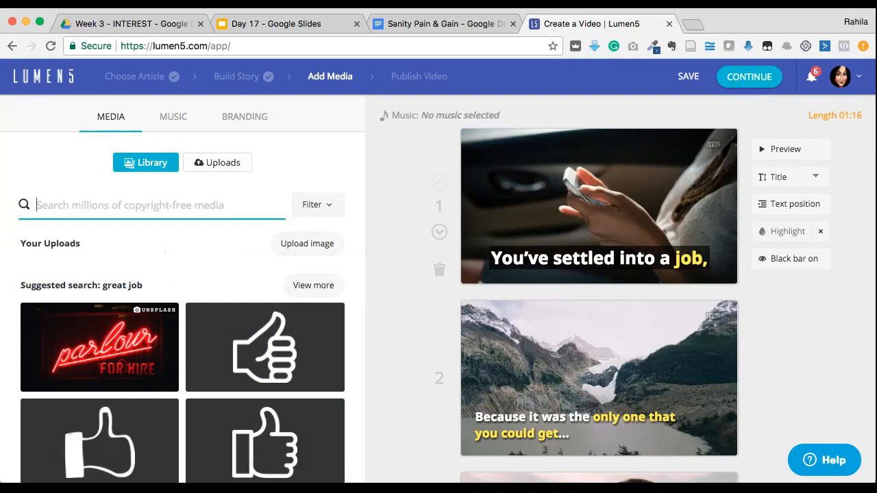
Search the media library for "frustrated" and use the photo of the woman with a braid and crossed arms in scene 1
type("frustr")
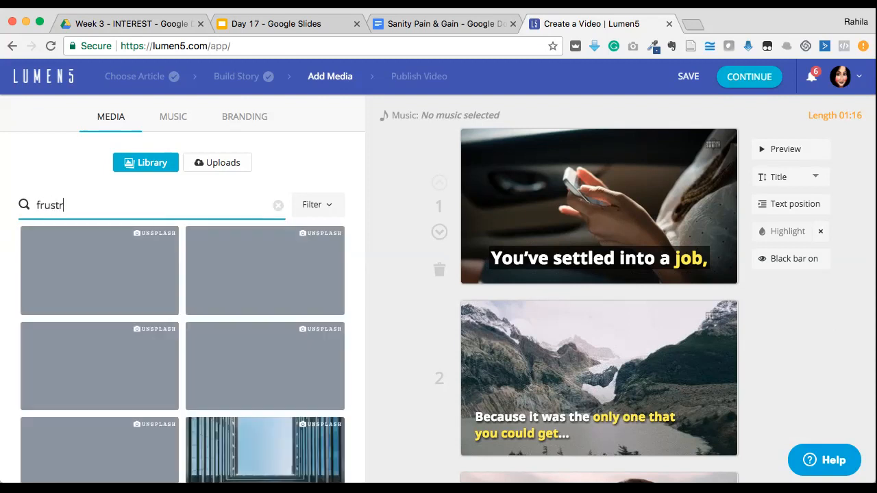
type("ated")
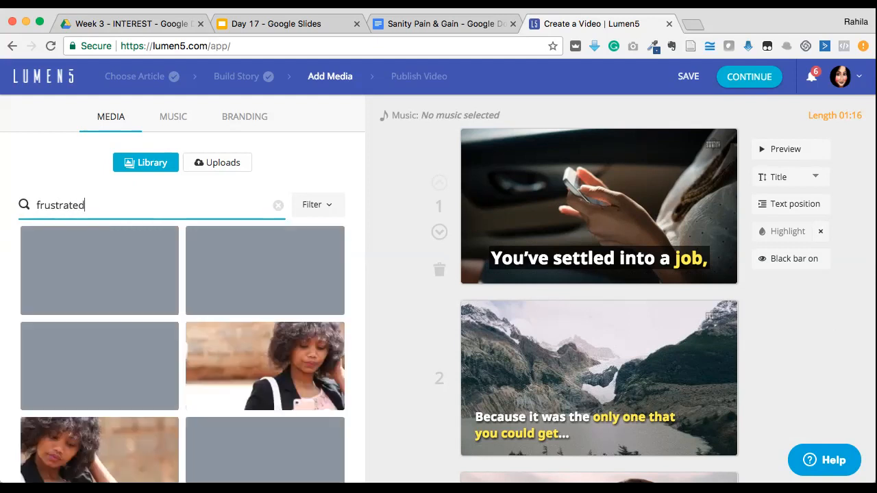
scroll(167, 303, "down", 1)
scroll(167, 303, "up", 1)
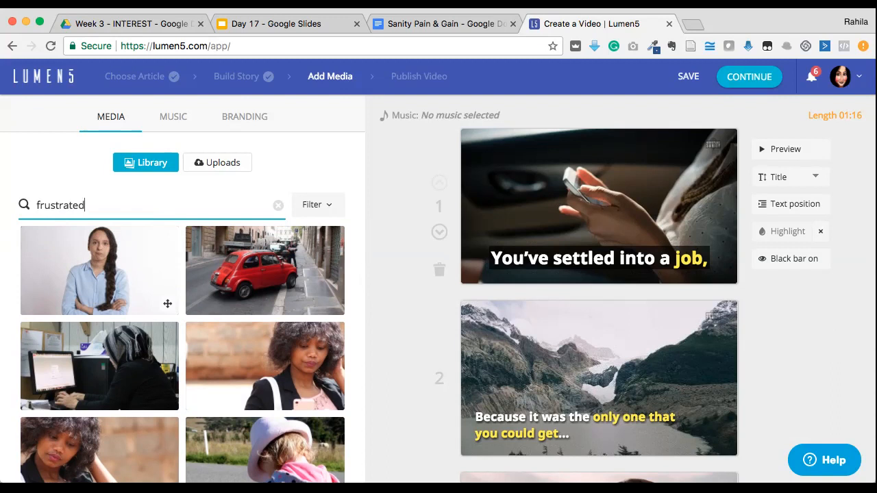
left_click_drag(168, 303, 521, 233)
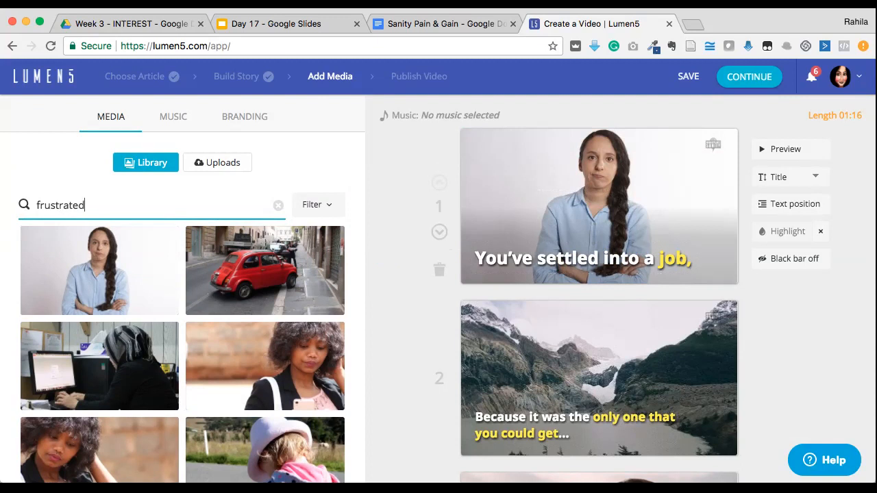
Look through the remaining "frustrated" results in the media library, including the icons and photos
scroll(102, 384, "down", 5)
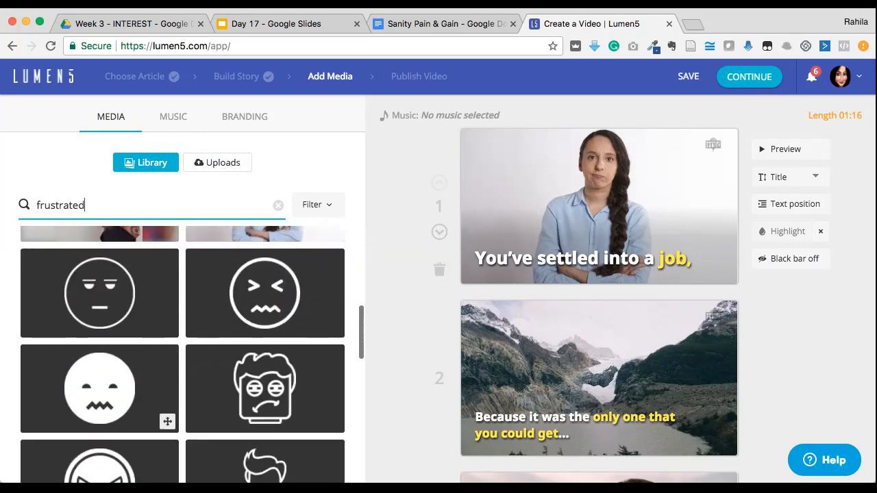
scroll(103, 384, "down", 5)
scroll(102, 384, "down", 5)
scroll(103, 384, "down", 5)
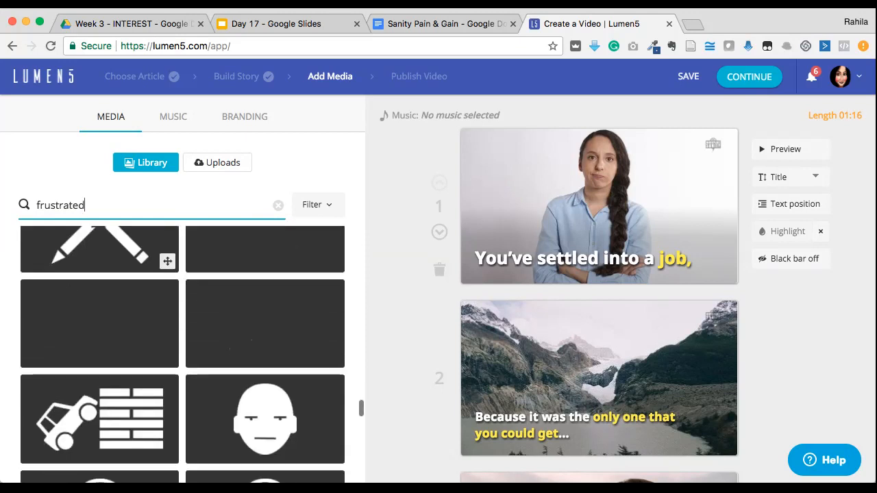
scroll(103, 384, "down", 5)
scroll(103, 383, "down", 5)
scroll(103, 384, "down", 5)
scroll(168, 440, "down", 5)
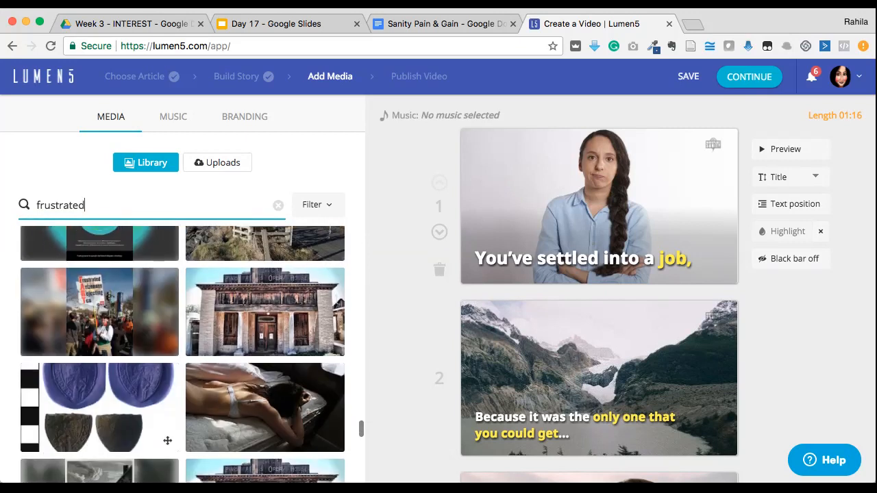
scroll(168, 440, "down", 5)
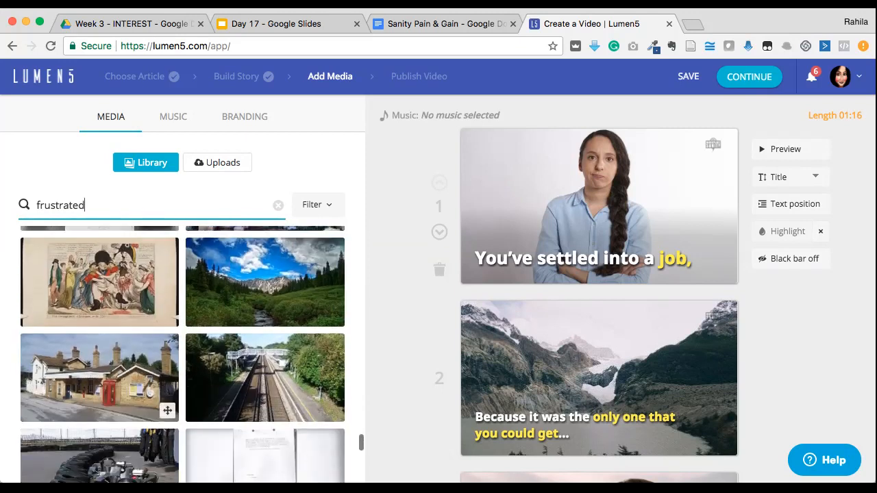
Search the media library for "walk" and use the video of the couple walking away through the alley in scene 2
double_click(60, 206)
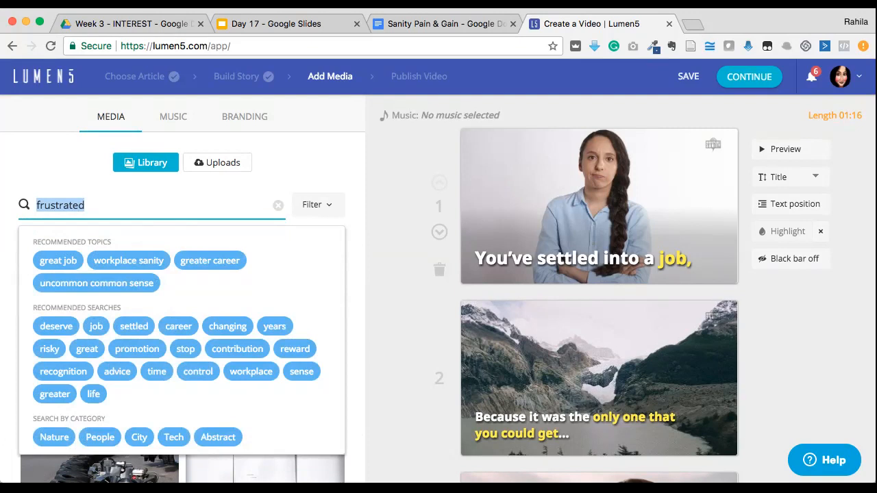
type("walk")
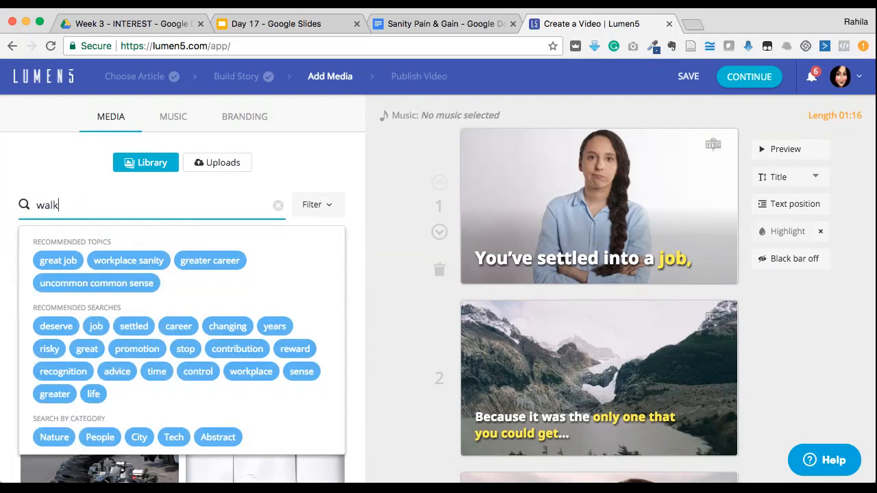
key("Return")
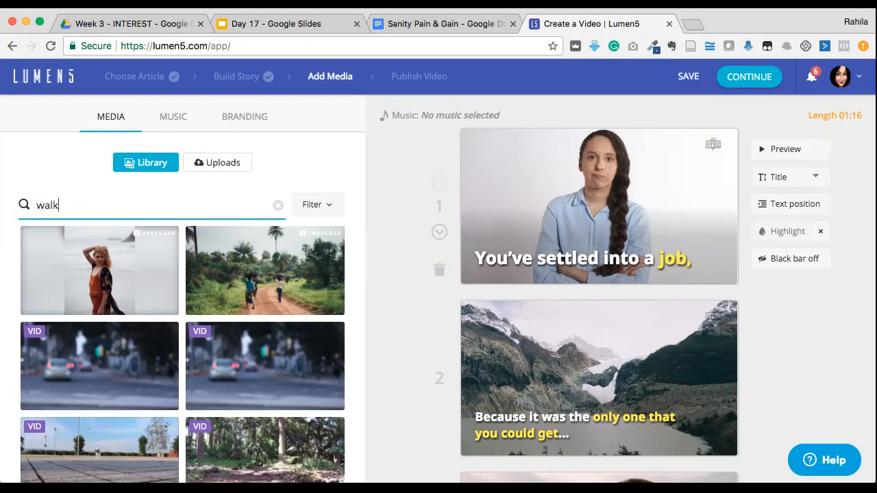
scroll(168, 302, "down", 3)
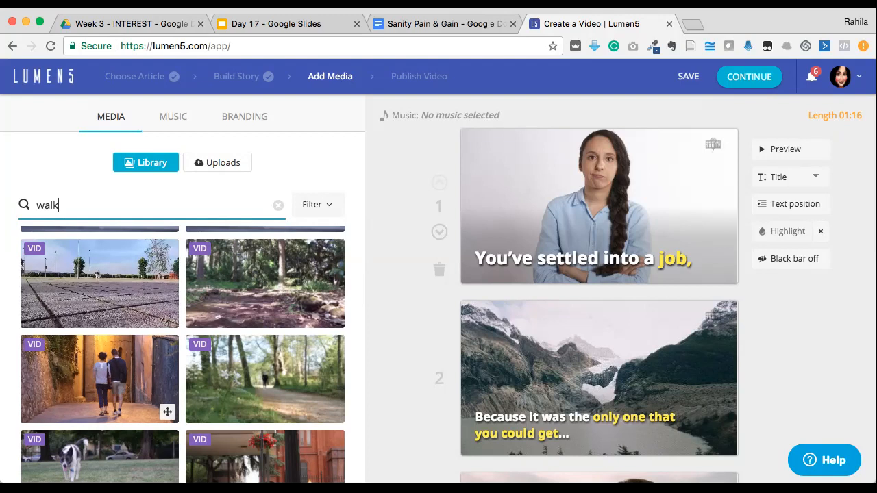
scroll(183, 355, "down", 5)
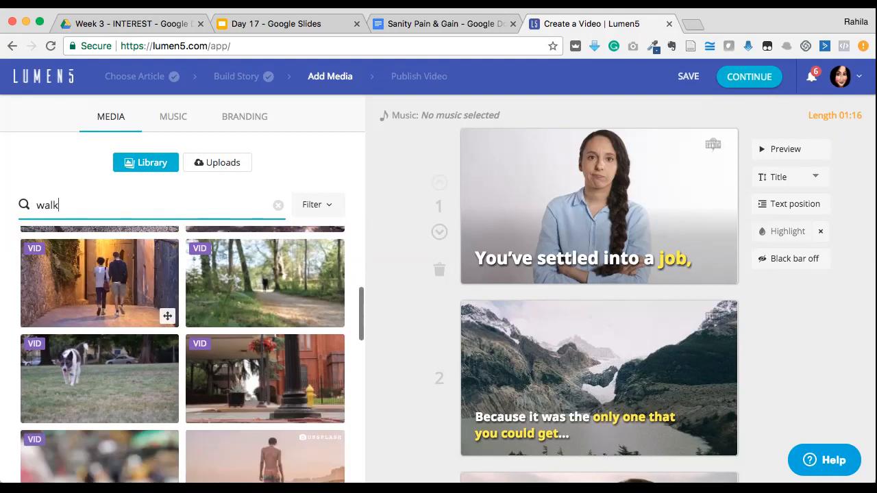
scroll(123, 411, "down", 10)
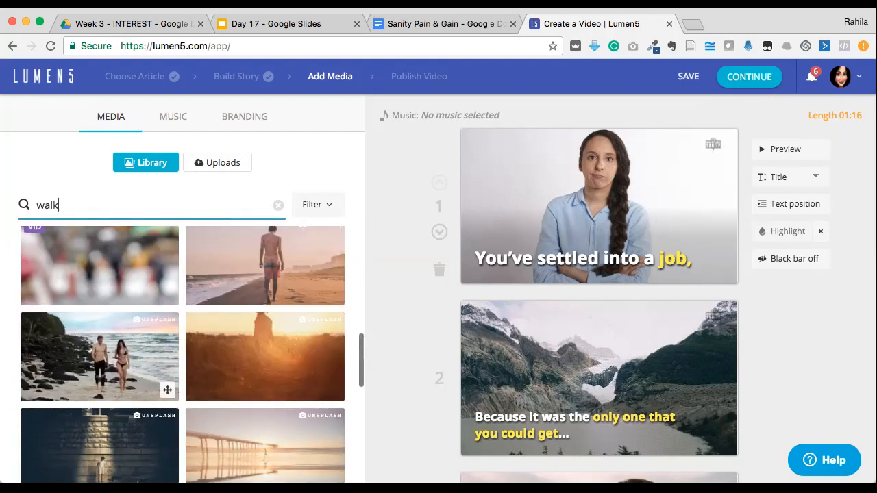
scroll(182, 355, "down", 6)
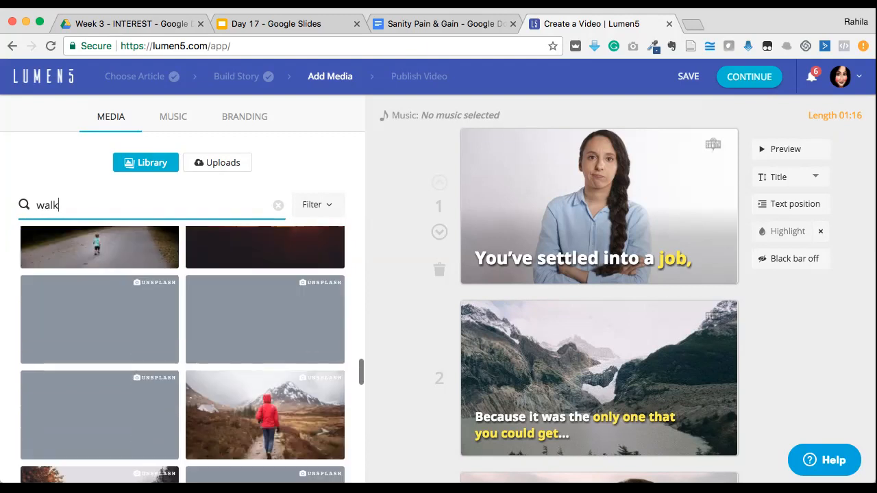
scroll(123, 411, "down", 10)
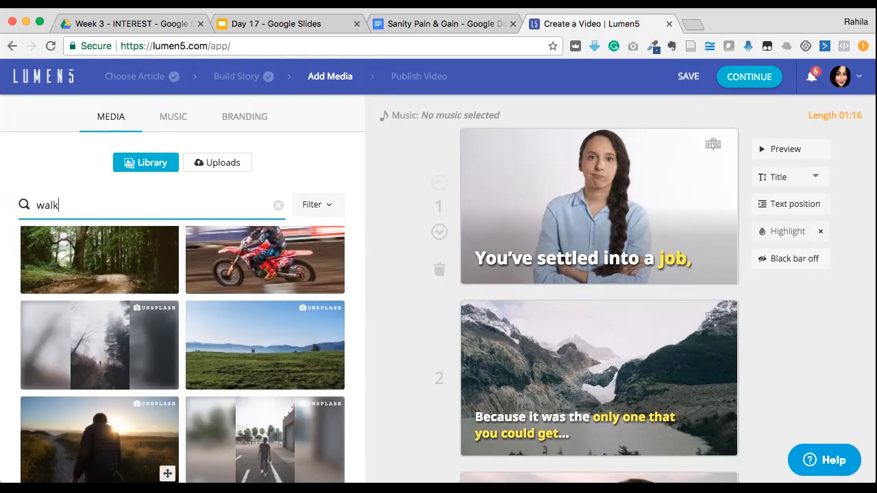
scroll(182, 354, "down", 5)
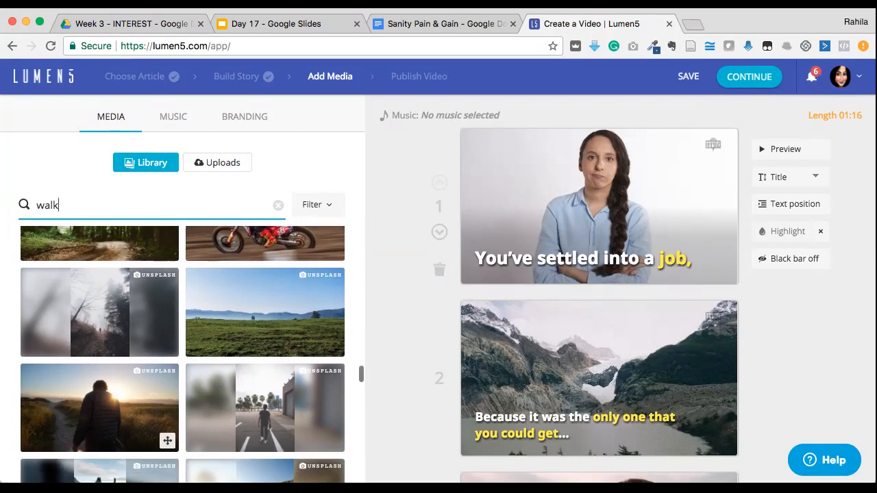
scroll(137, 384, "up", 10)
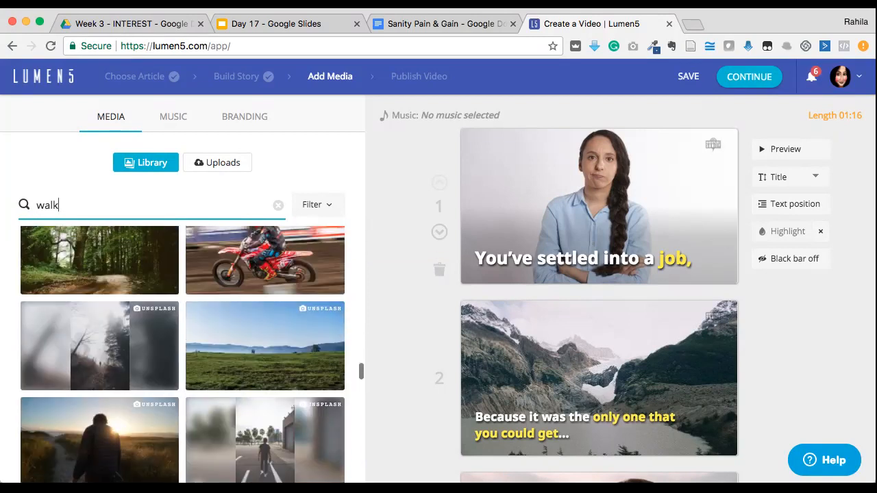
left_click(477, 417)
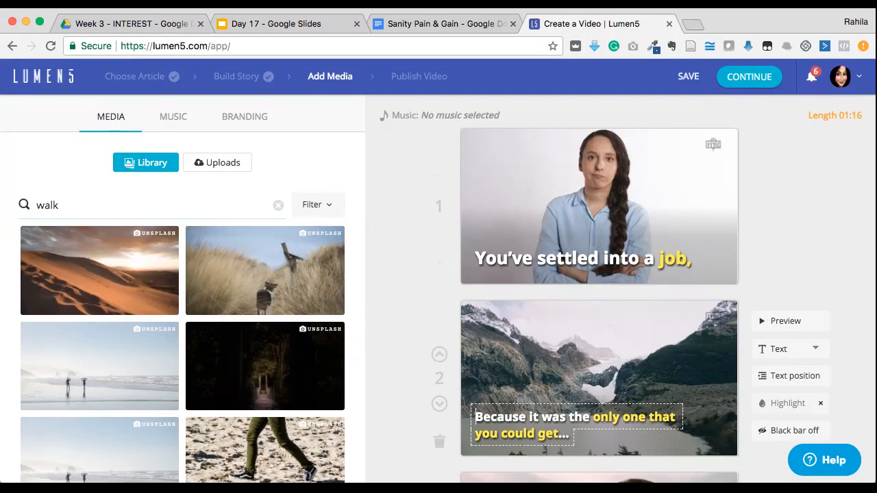
scroll(164, 301, "down", 10)
scroll(103, 356, "up", 5)
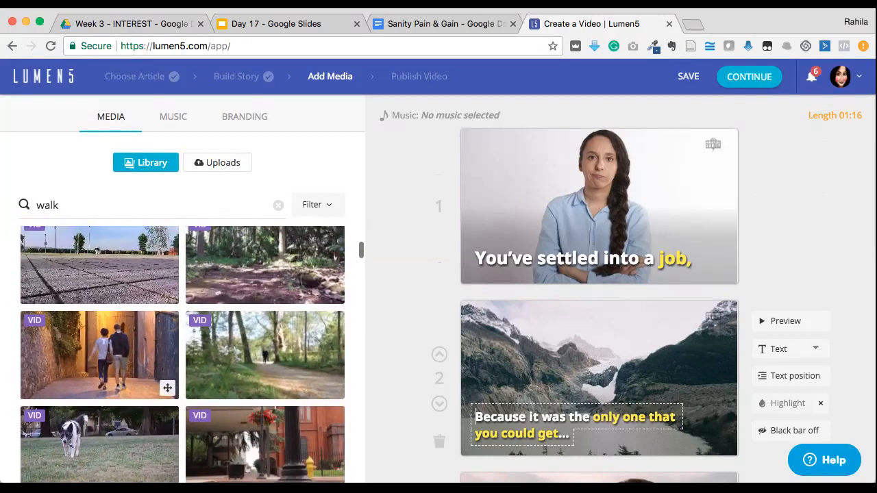
left_click_drag(102, 357, 558, 363)
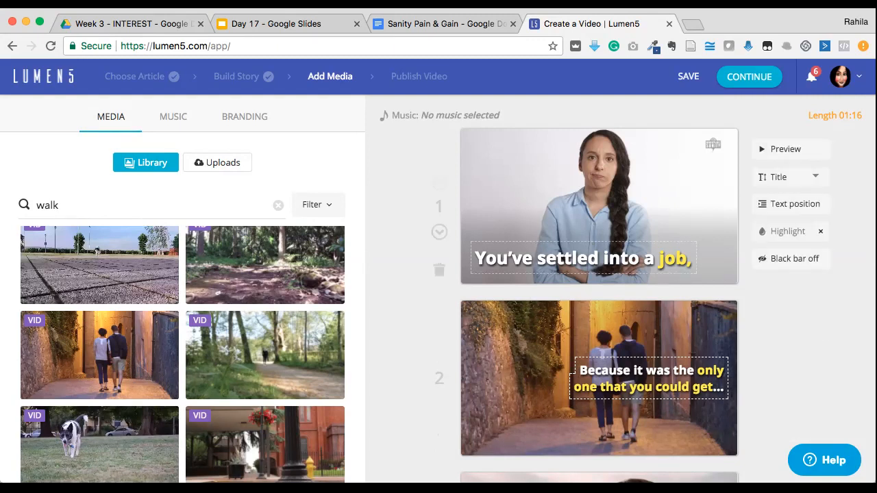
Set the text position of scene 1's caption "You've settled into a job," to the upper-left cell of the grid
left_click(609, 258)
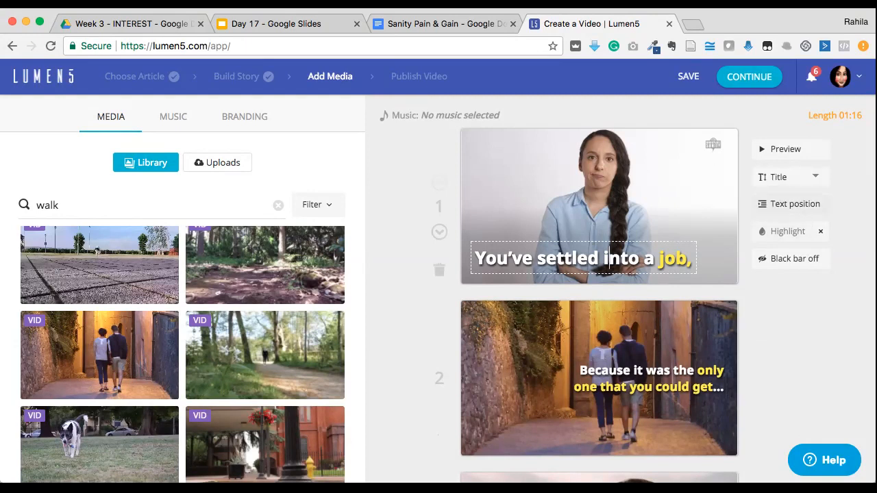
left_click(791, 204)
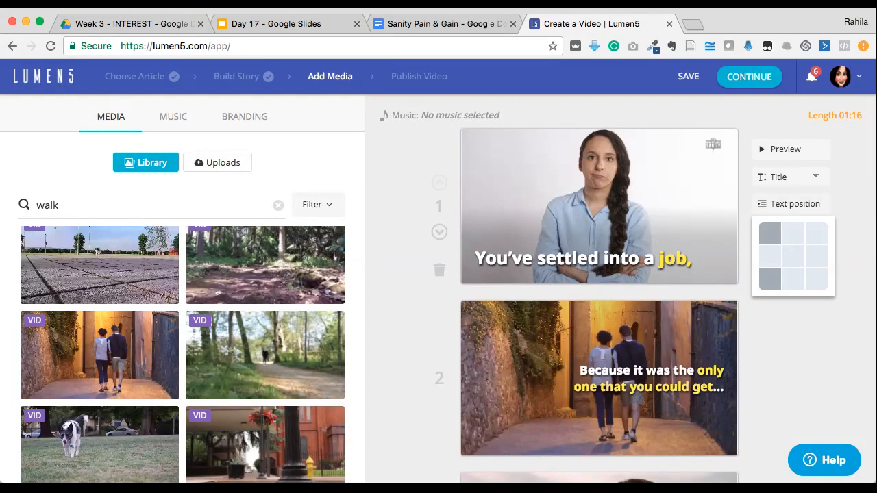
left_click(769, 233)
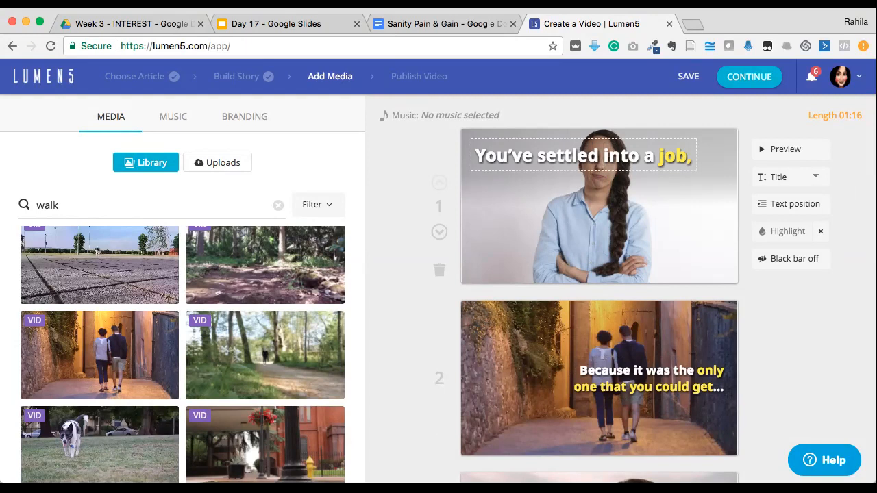
Break scene 1's caption onto a second line before "into a job," and preview the scene
key("BackSpace")
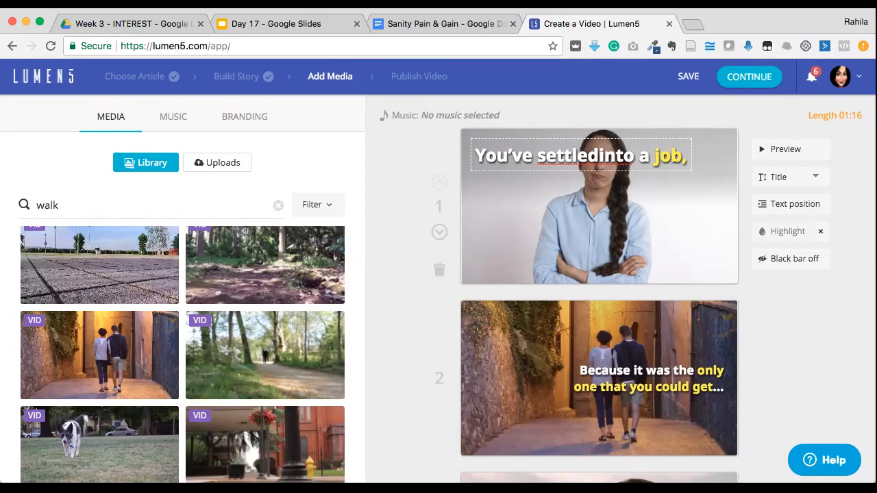
key("Return")
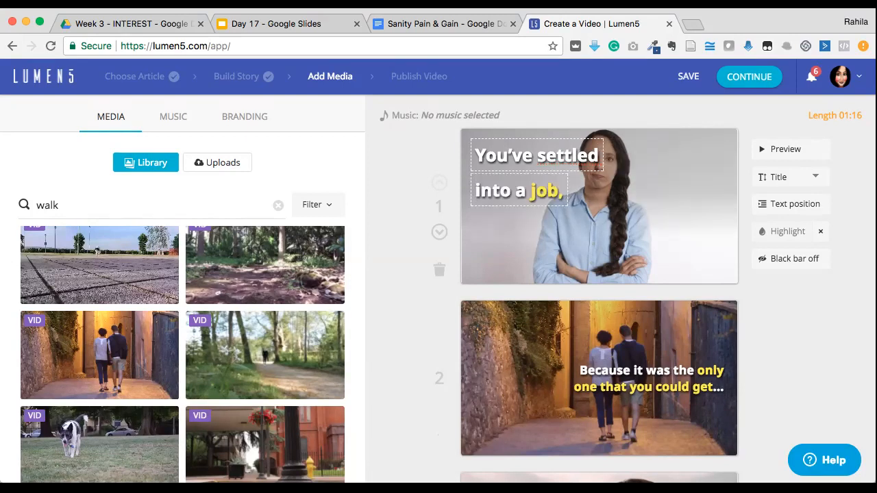
left_click(786, 150)
scroll(600, 288, "down", 2)
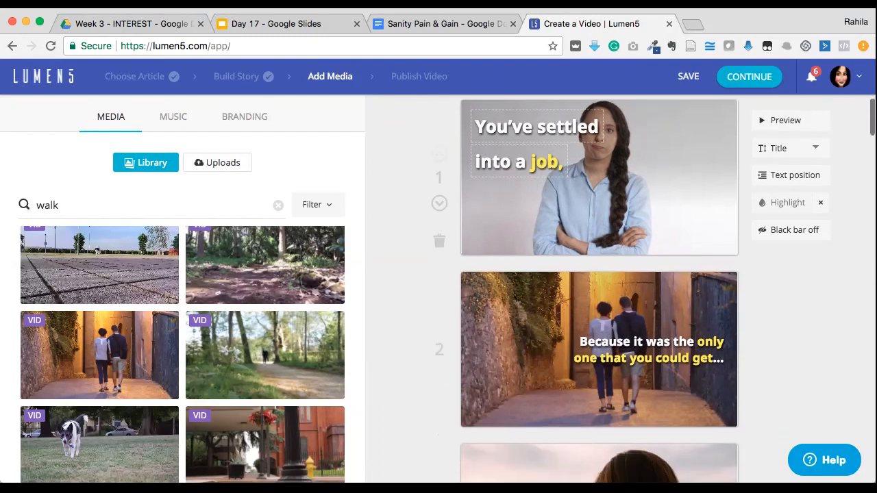
scroll(600, 288, "up", 2)
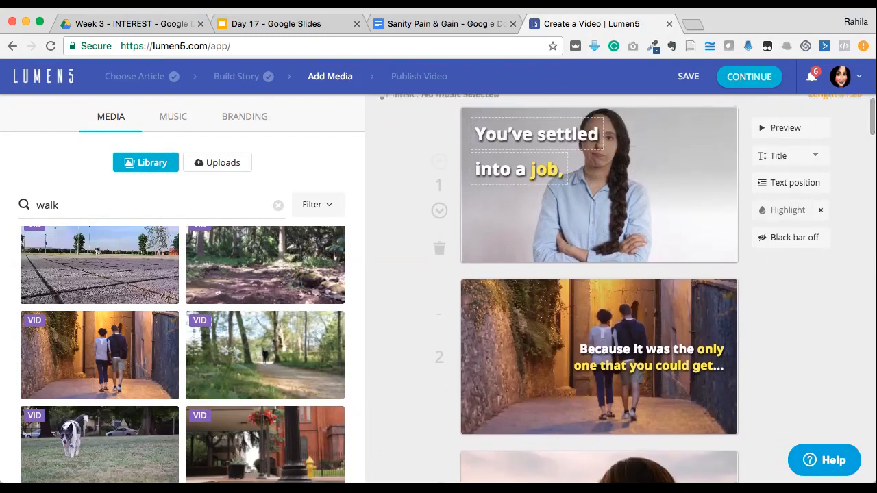
Remove the highlight from "job," in scene 1's caption and highlight "settled" instead
double_click(546, 169)
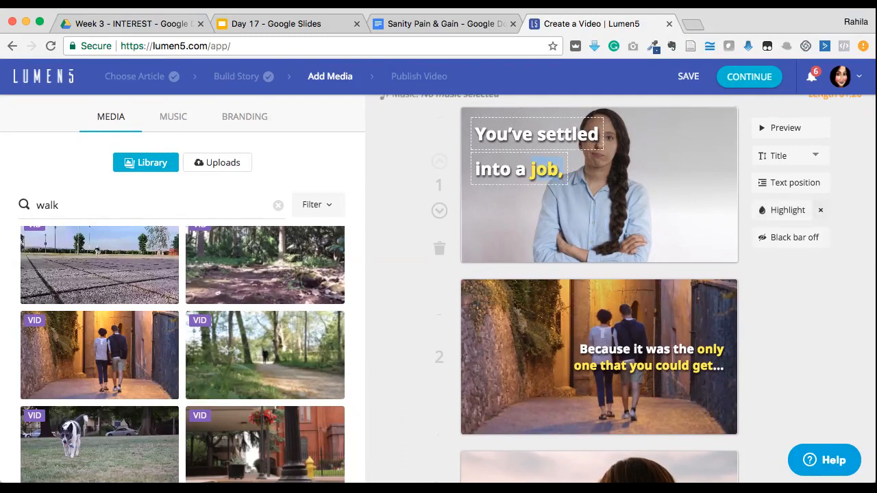
left_click(820, 209)
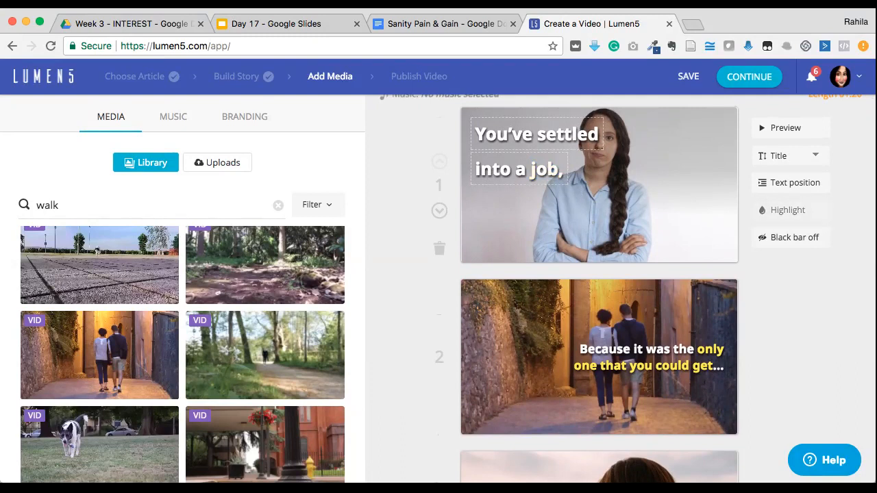
left_click_drag(579, 135, 599, 135)
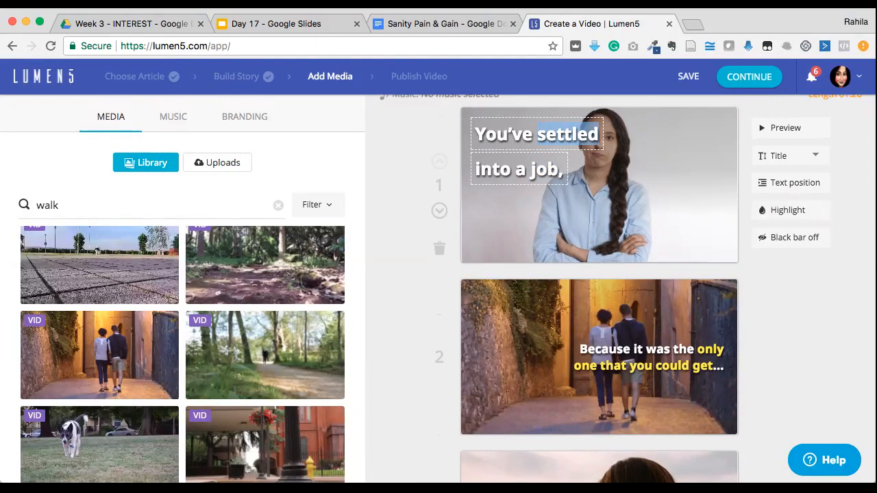
left_click(787, 210)
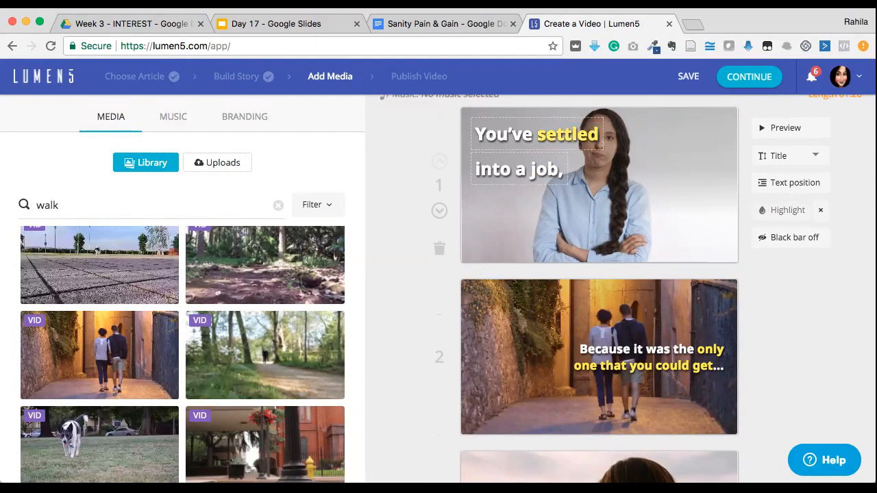
Browse the free music tracks and filter them by the Happy mood
scroll(600, 288, "down", 3)
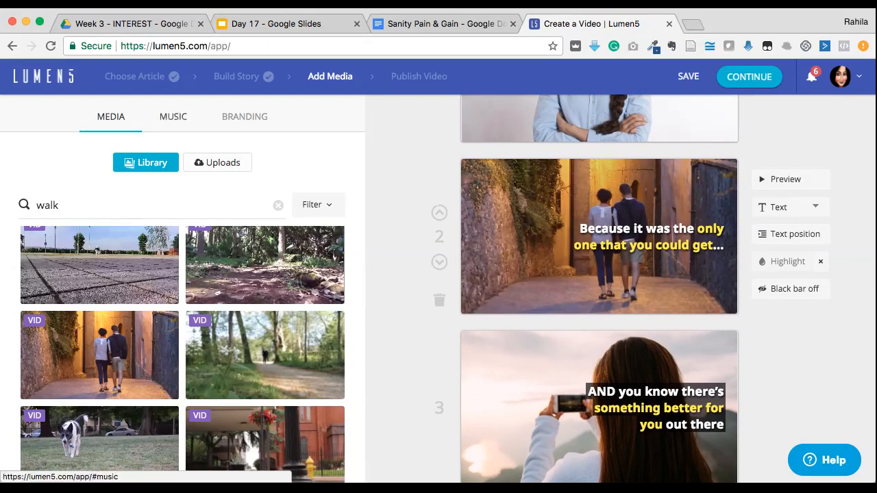
left_click(174, 116)
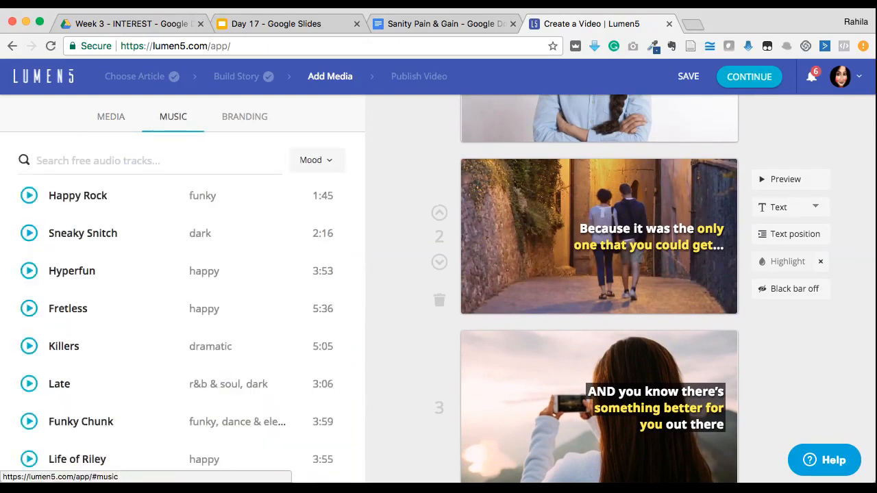
scroll(323, 347, "down", 5)
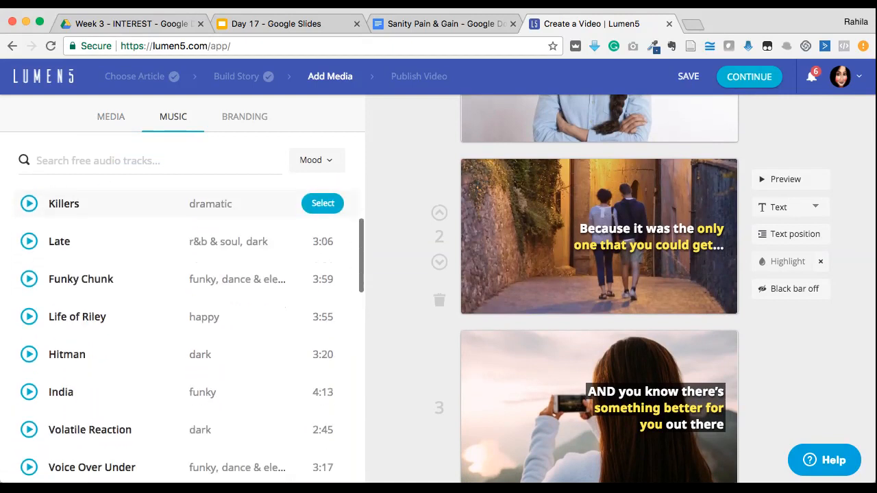
scroll(322, 346, "down", 6)
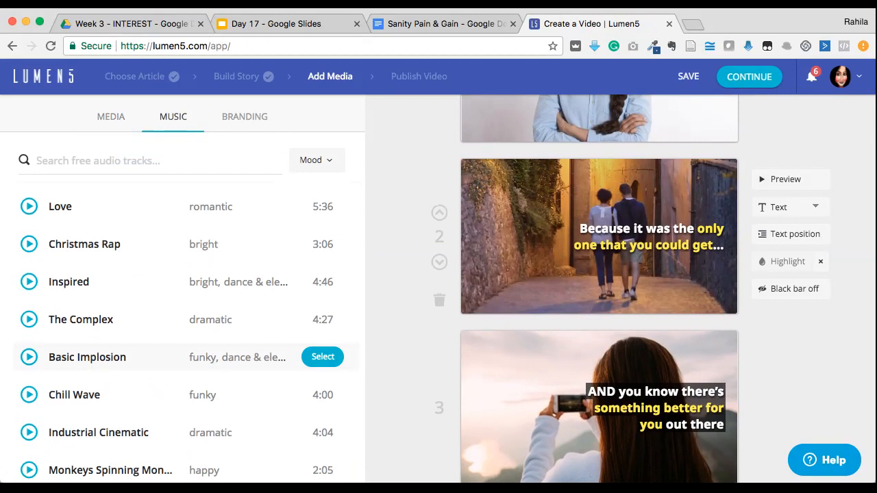
scroll(322, 346, "down", 3)
scroll(322, 346, "up", 6)
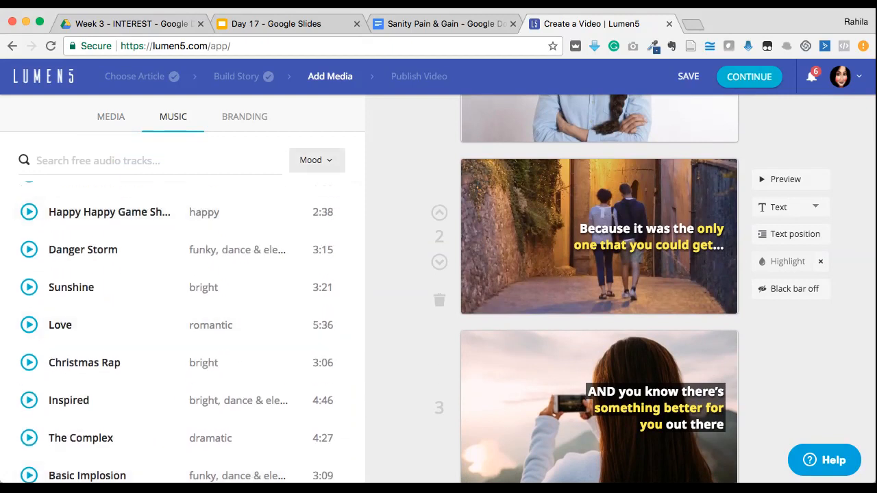
left_click(316, 160)
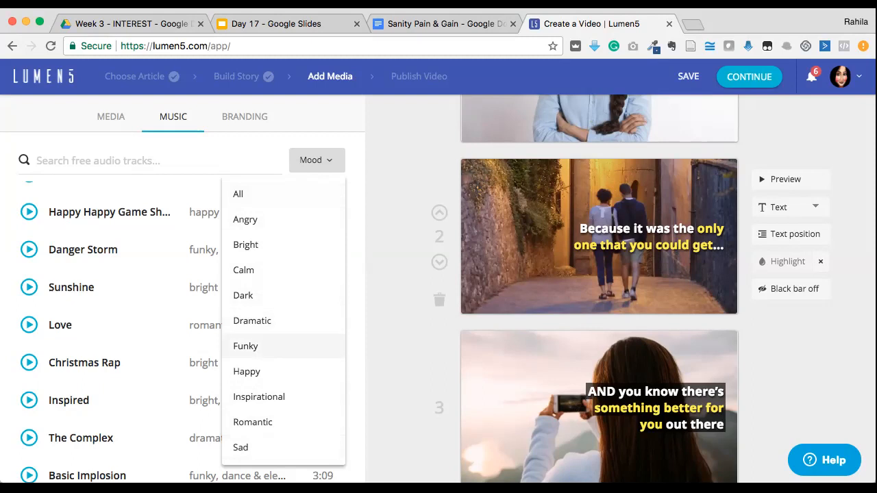
left_click(247, 371)
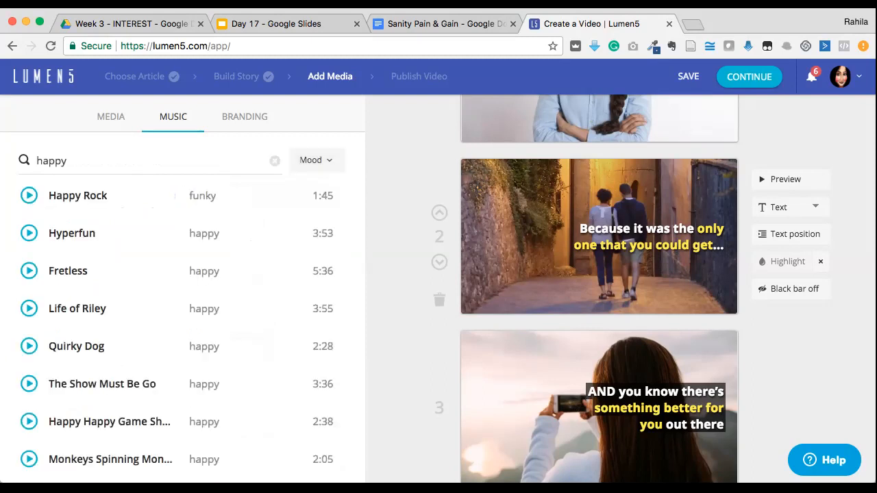
Find the Rumba Sabor track among the happy tracks, listen to it and select it as the video's background music
scroll(322, 309, "down", 5)
scroll(322, 283, "down", 4)
scroll(322, 279, "down", 1)
scroll(322, 274, "up", 3)
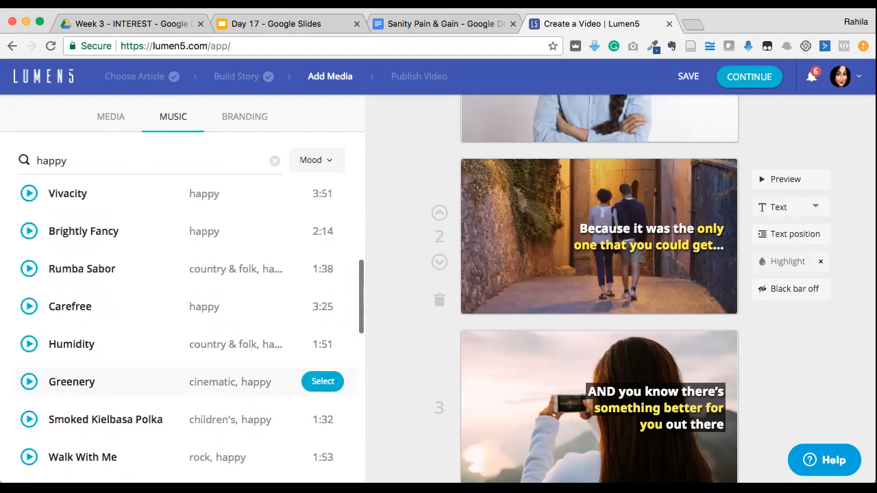
left_click(28, 268)
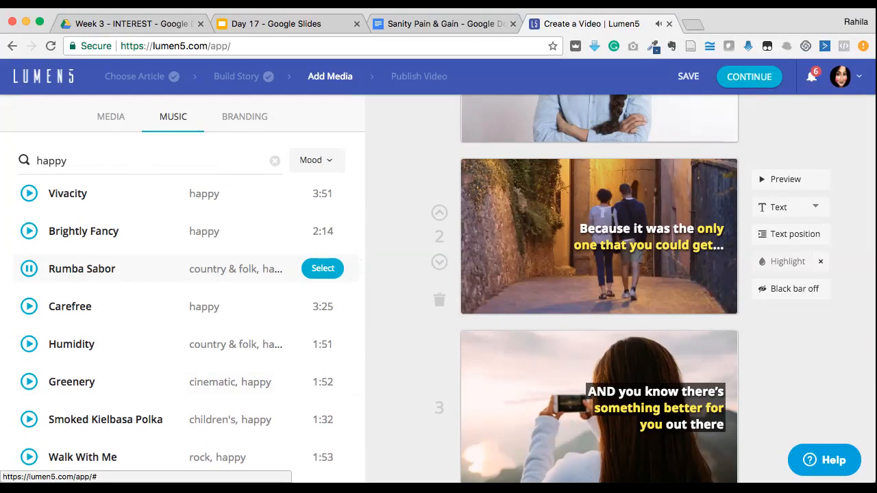
left_click(323, 268)
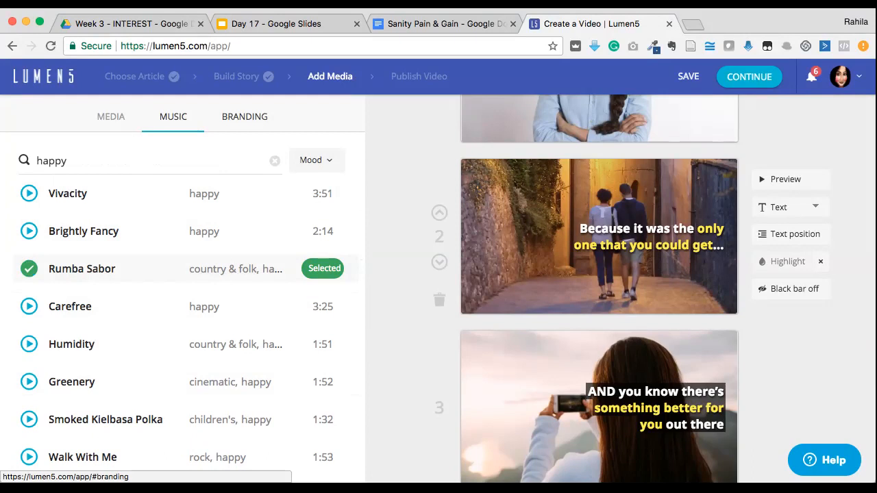
Review the branding settings and check how the Workplace Sanity watermark appears on the final scenes and the closing logo scene
left_click(244, 116)
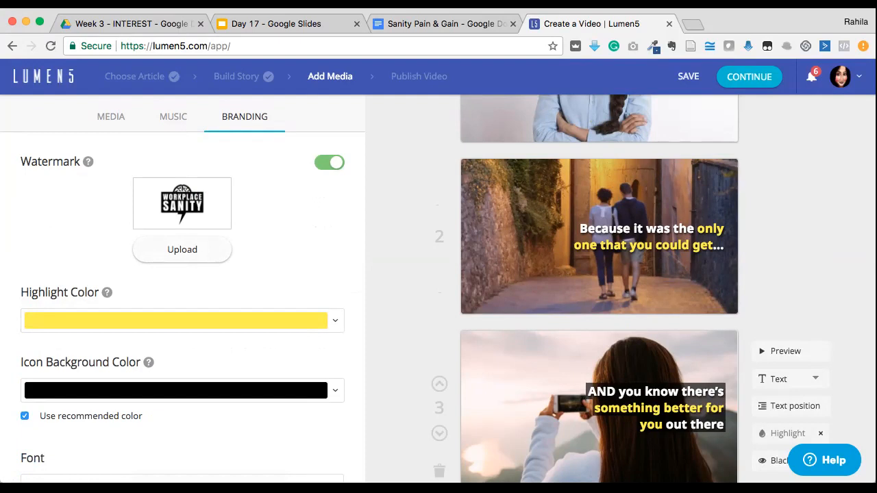
scroll(599, 384, "down", 1)
scroll(600, 383, "down", 20)
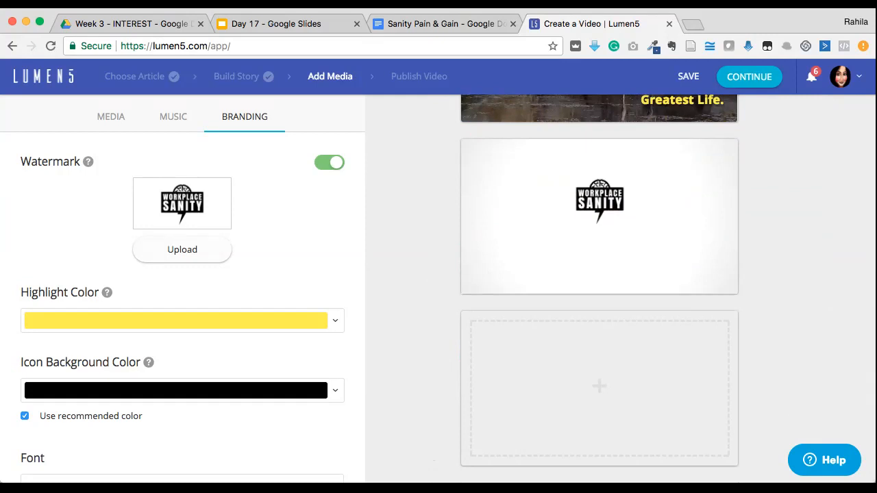
scroll(600, 288, "up", 20)
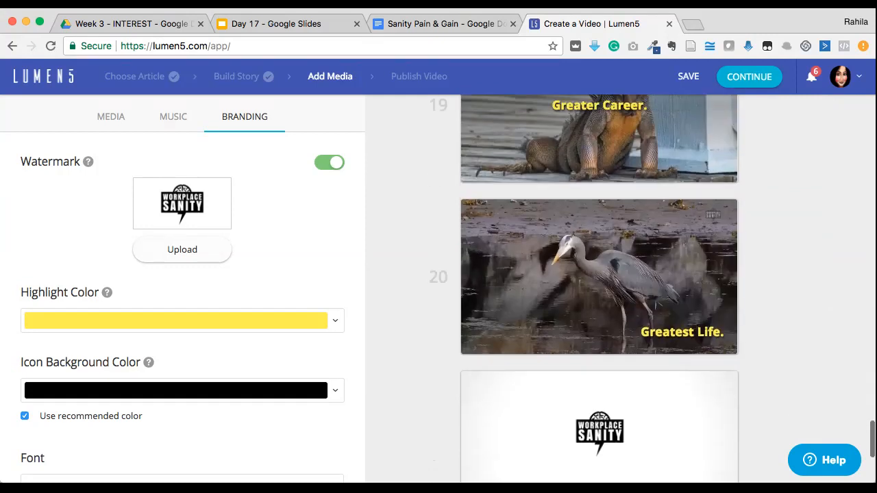
scroll(600, 288, "up", 15)
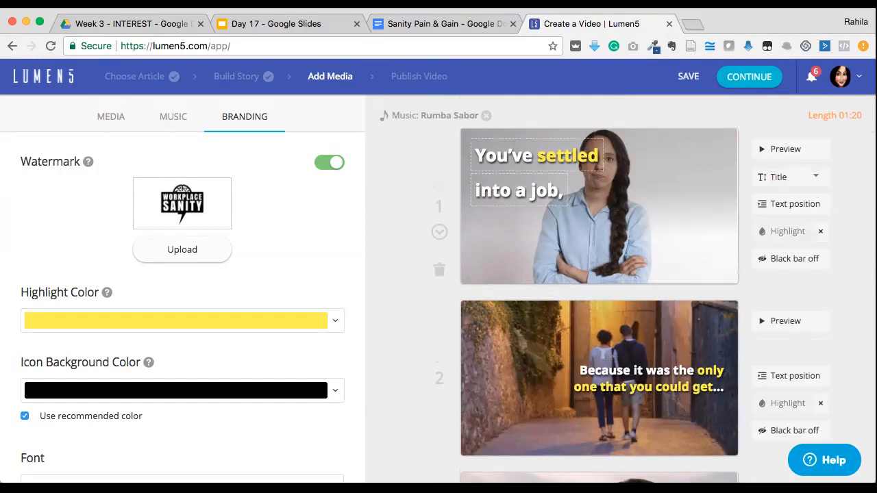
Save the video and check its publishing options without publishing it
left_click(688, 77)
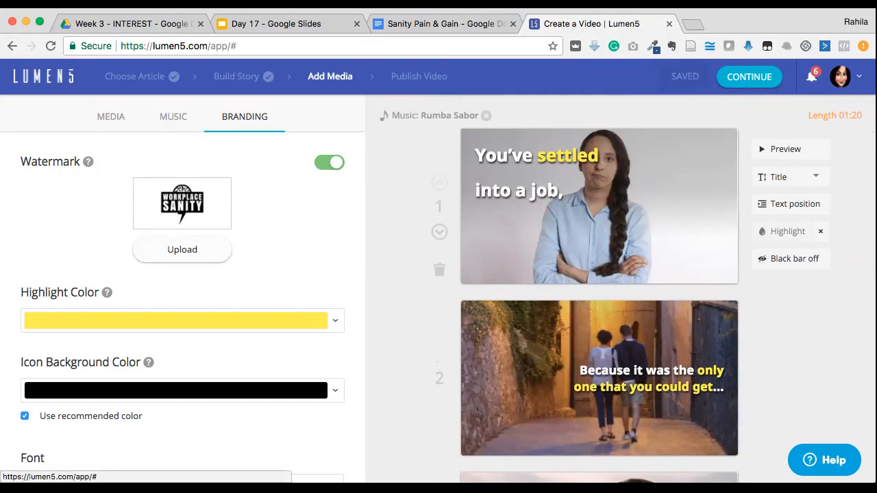
left_click(749, 76)
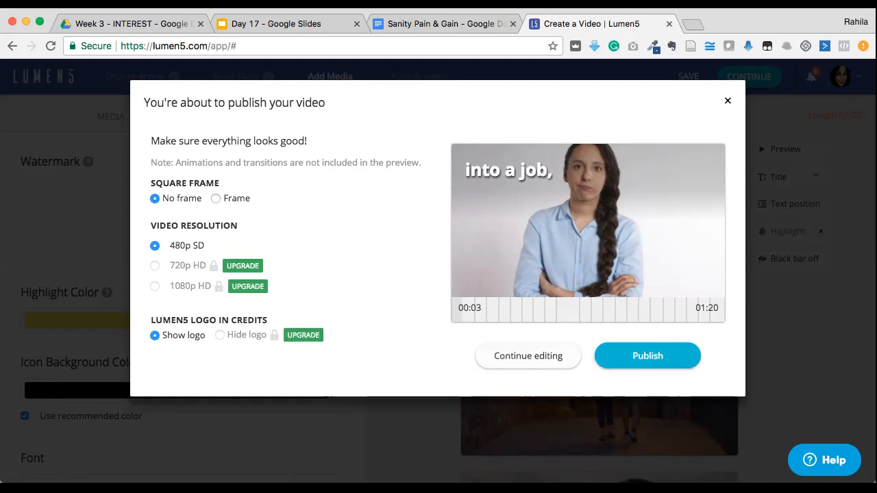
left_click(728, 101)
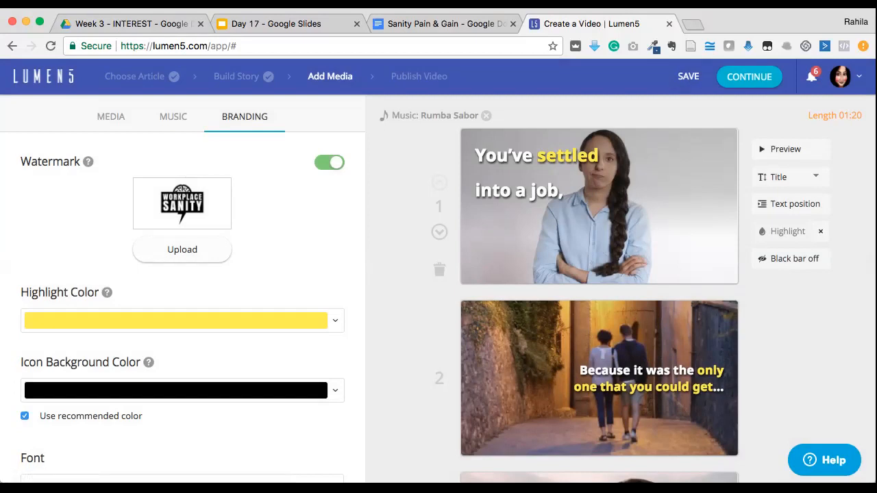
Leave the editor for the My Videos dashboard and look through the drafts and recent videos
left_click(841, 76)
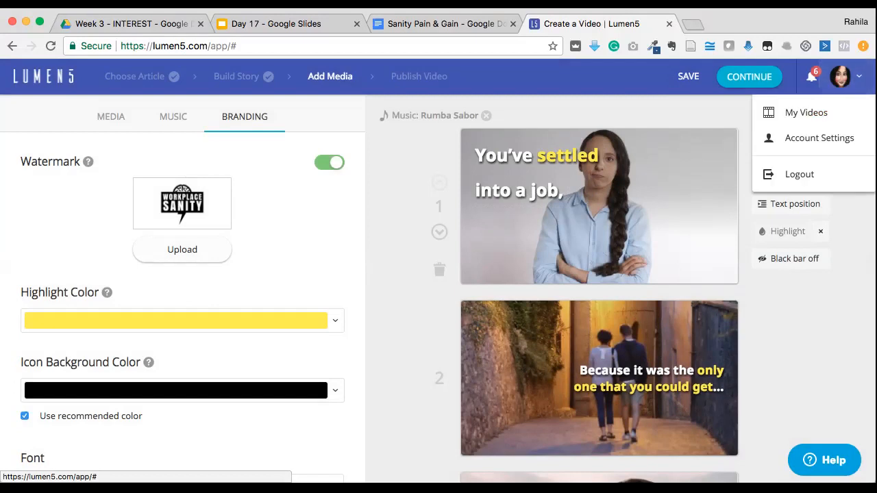
left_click(805, 112)
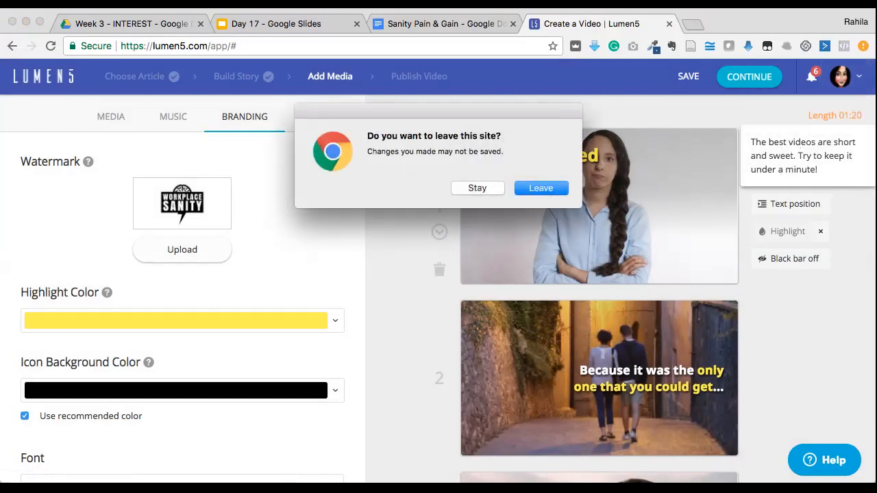
key("Return")
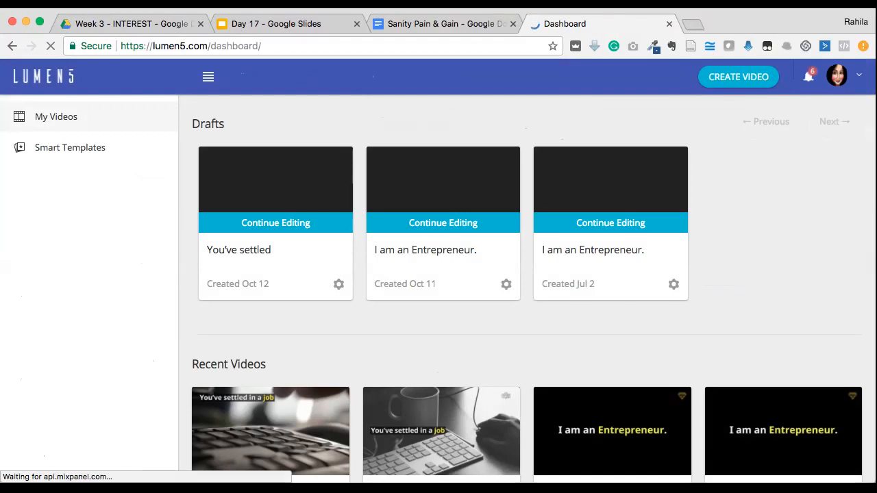
scroll(521, 288, "down", 3)
scroll(438, 287, "down", 1)
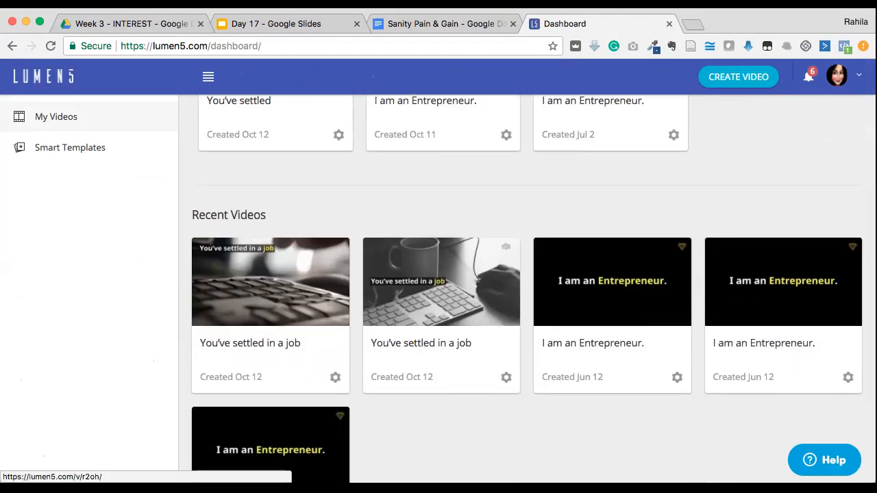
scroll(441, 274, "down", 1)
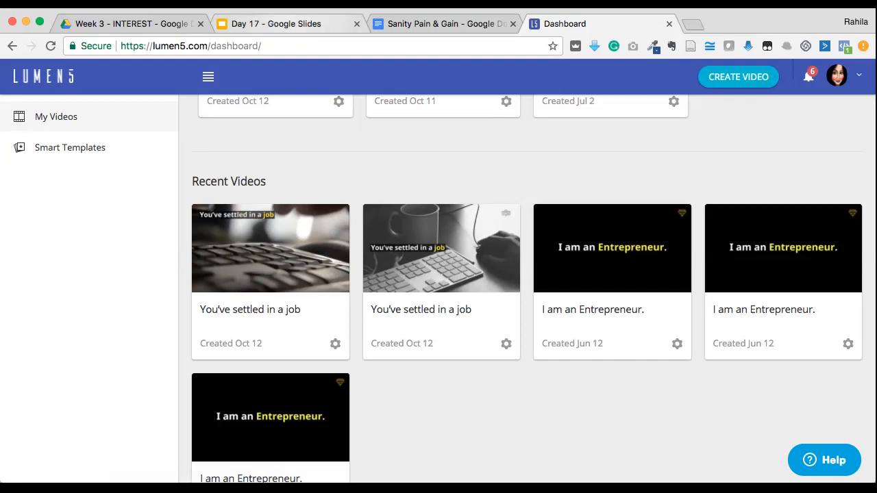
Switch to the Day 17 presentation in Google Slides and start presenting from the TEA Video slide
left_click(288, 24)
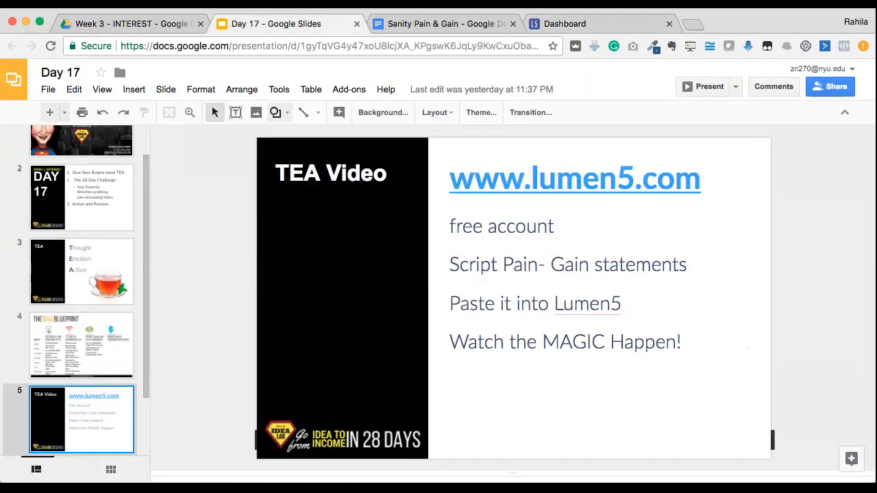
left_click(704, 86)
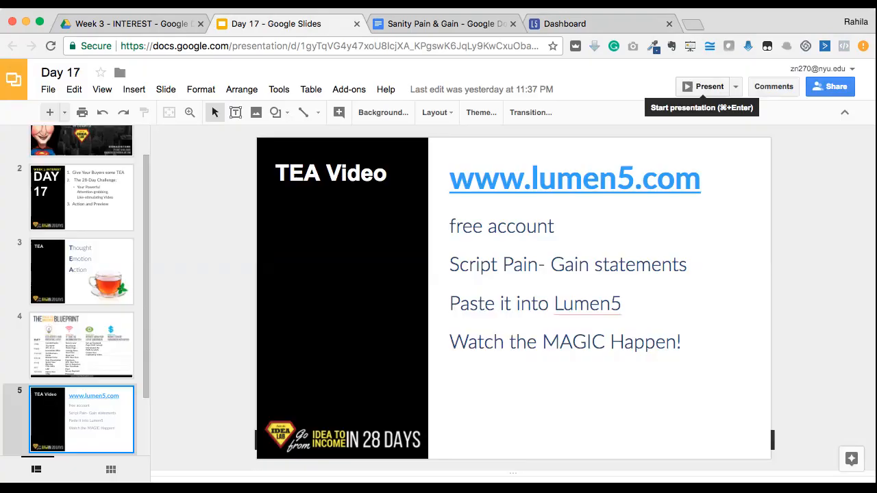